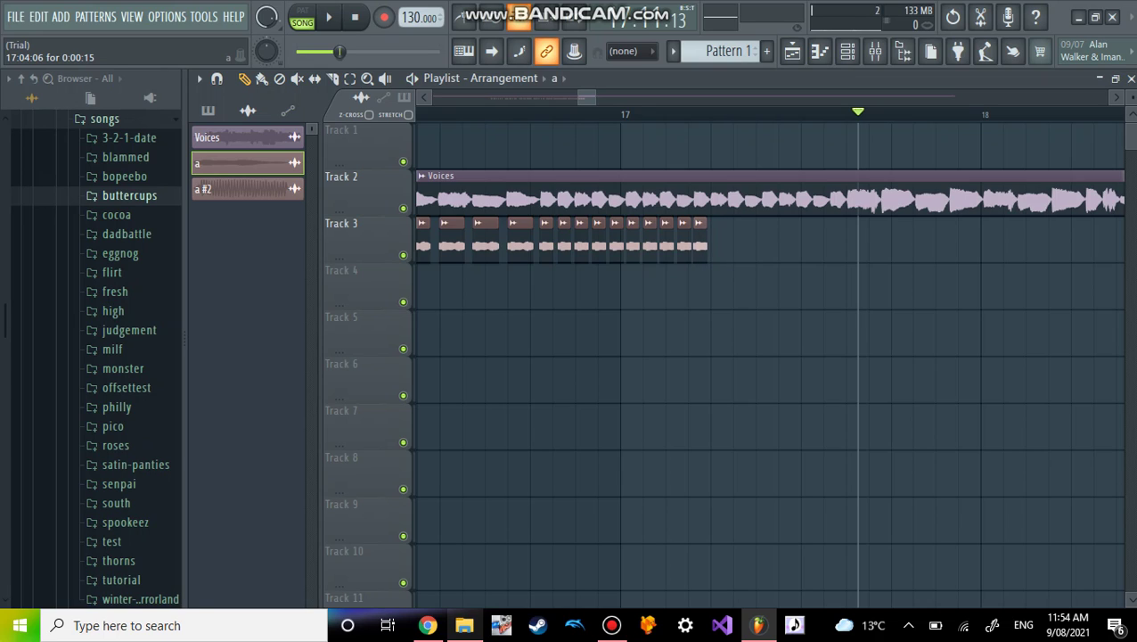
Continue the row of short "a" clips on Track 3, one beneath each short Voices note in bar 17 up to the louder notes
left_click_drag(753, 246, 717, 246)
key("space")
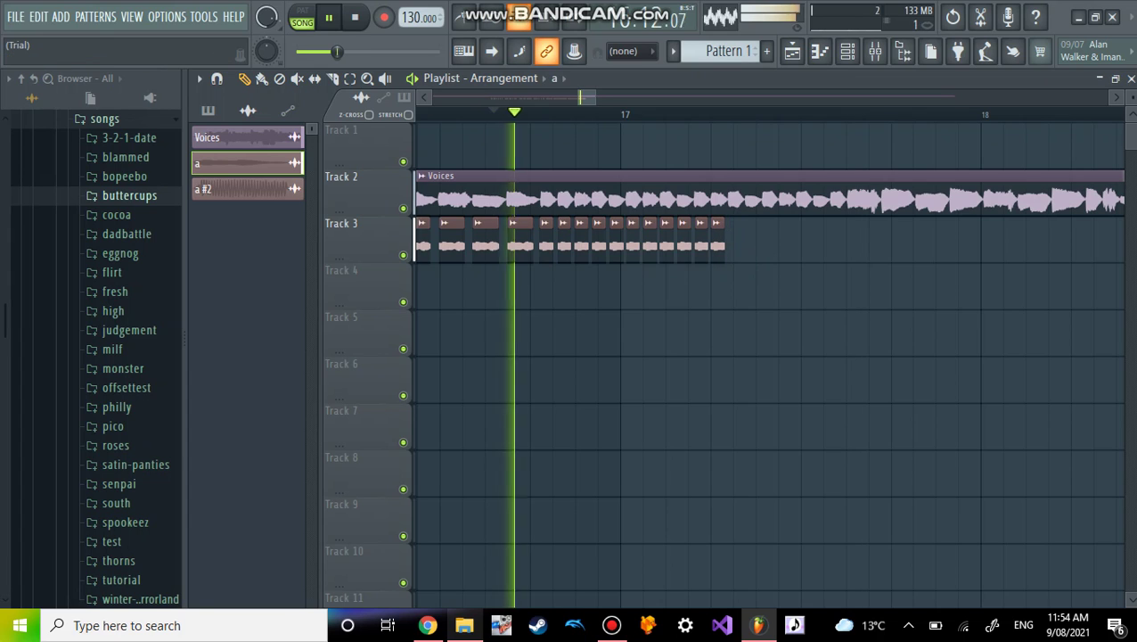
key("space")
left_click(732, 246)
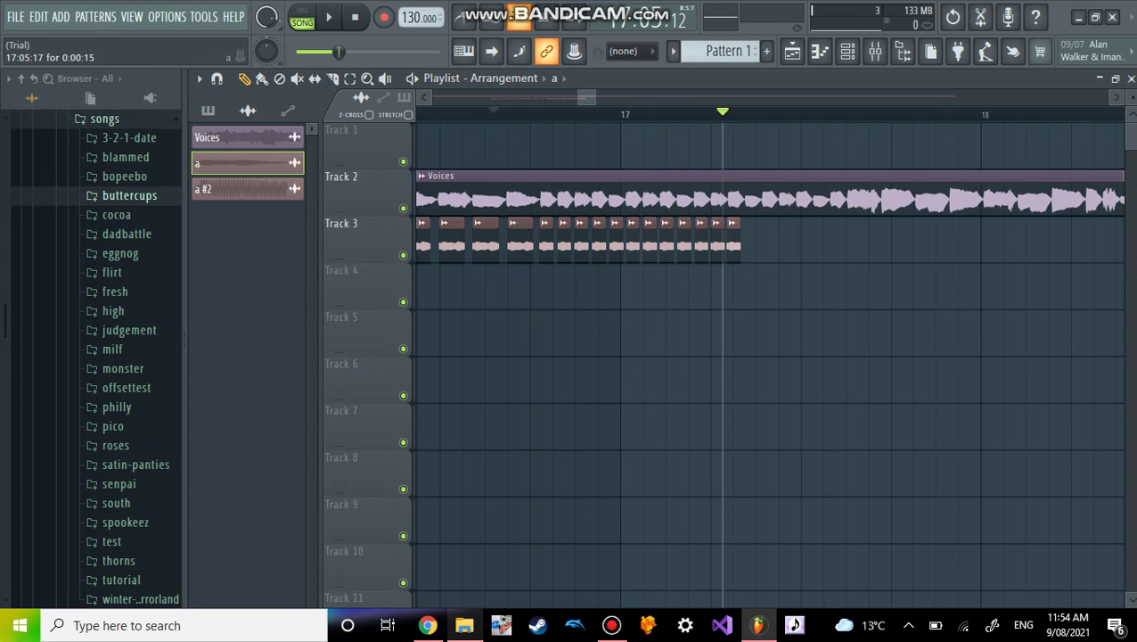
left_click_drag(802, 246, 751, 246)
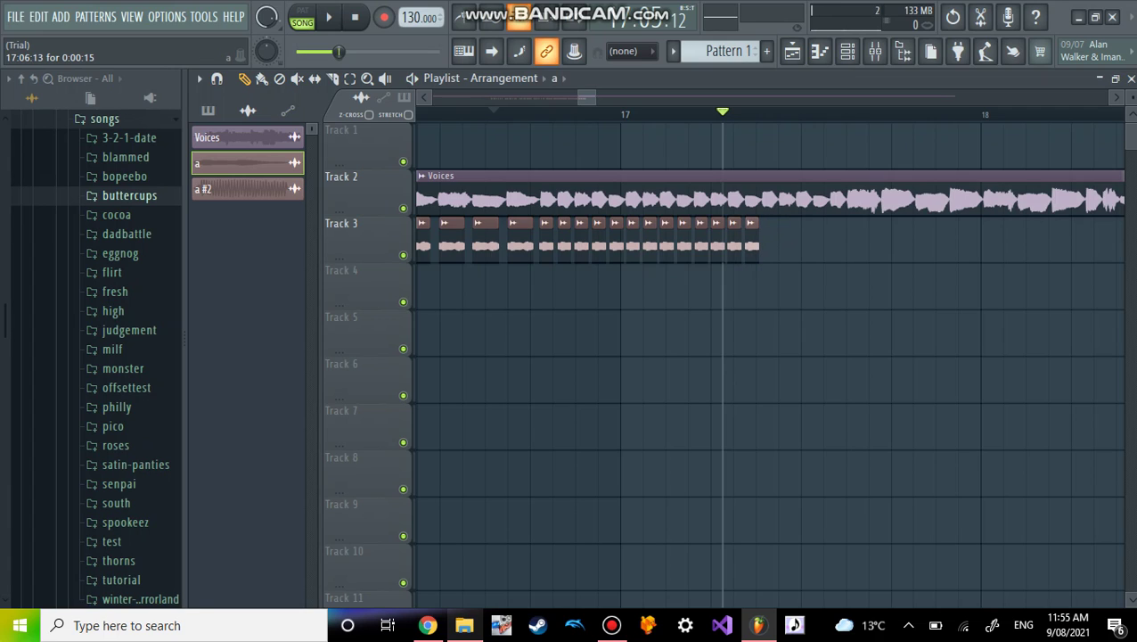
left_click_drag(585, 96, 589, 96)
left_click_drag(698, 246, 740, 246)
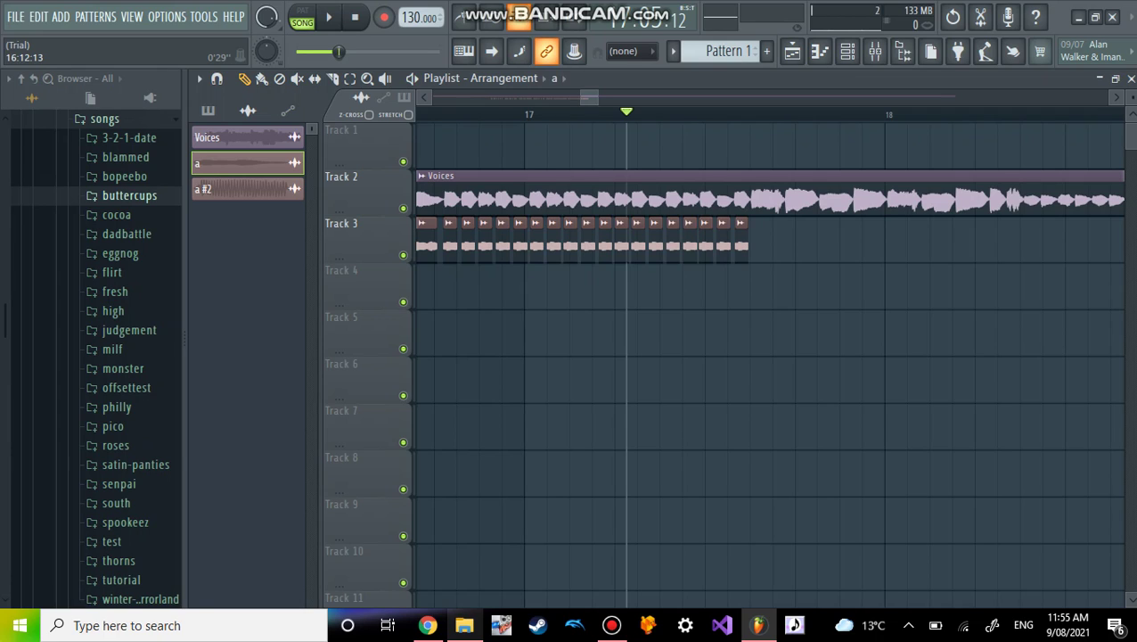
left_click(473, 114)
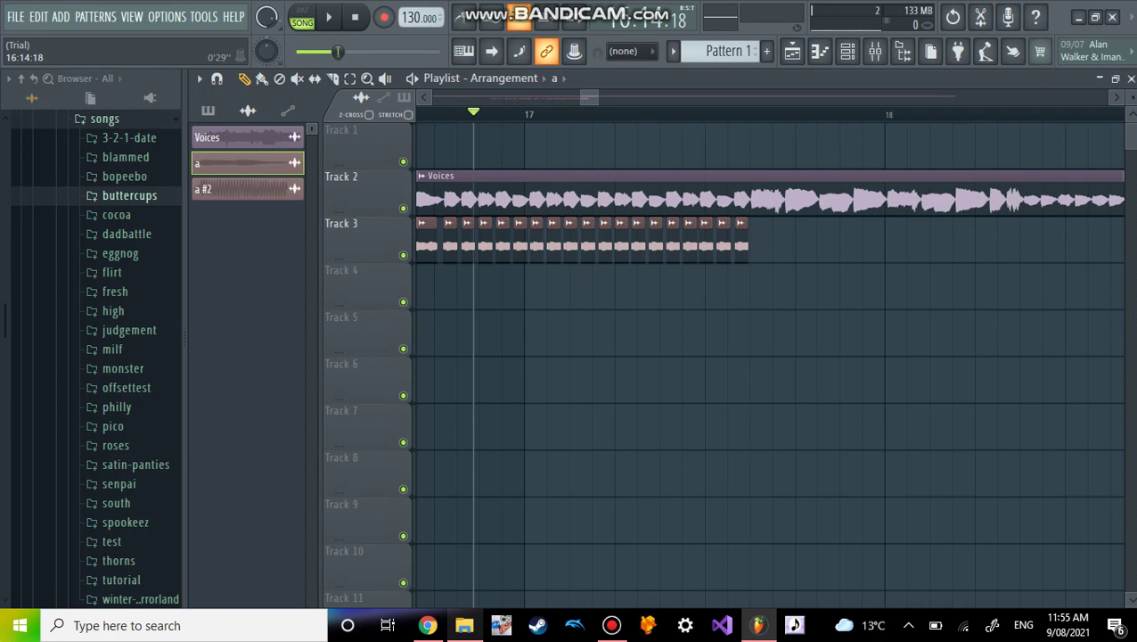
scroll(766, 356, "right", 3)
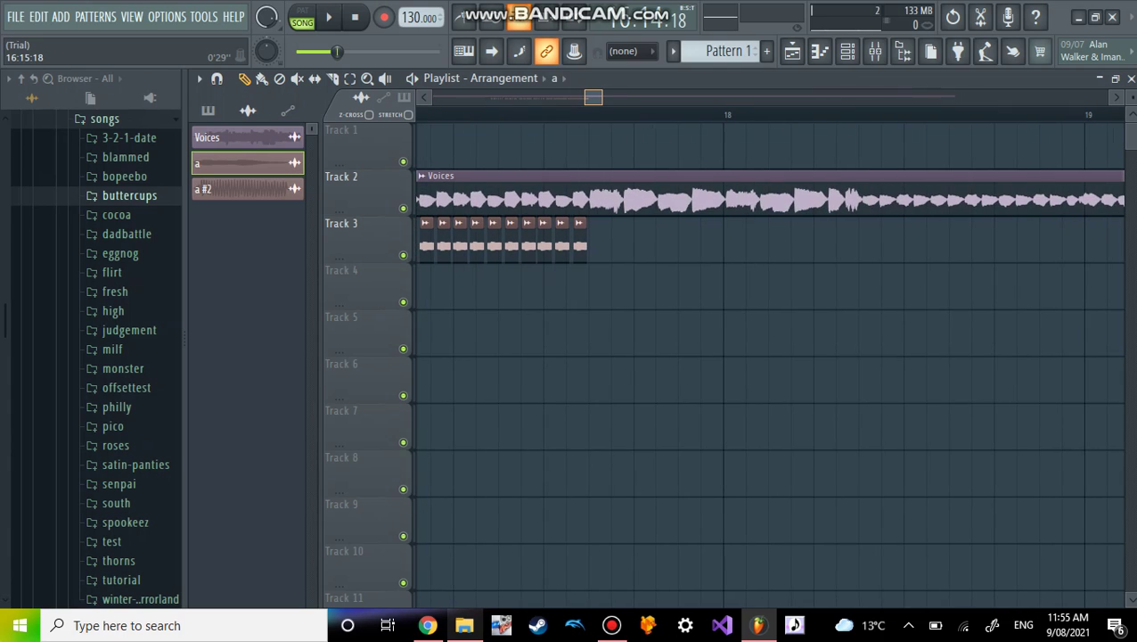
left_click(627, 285)
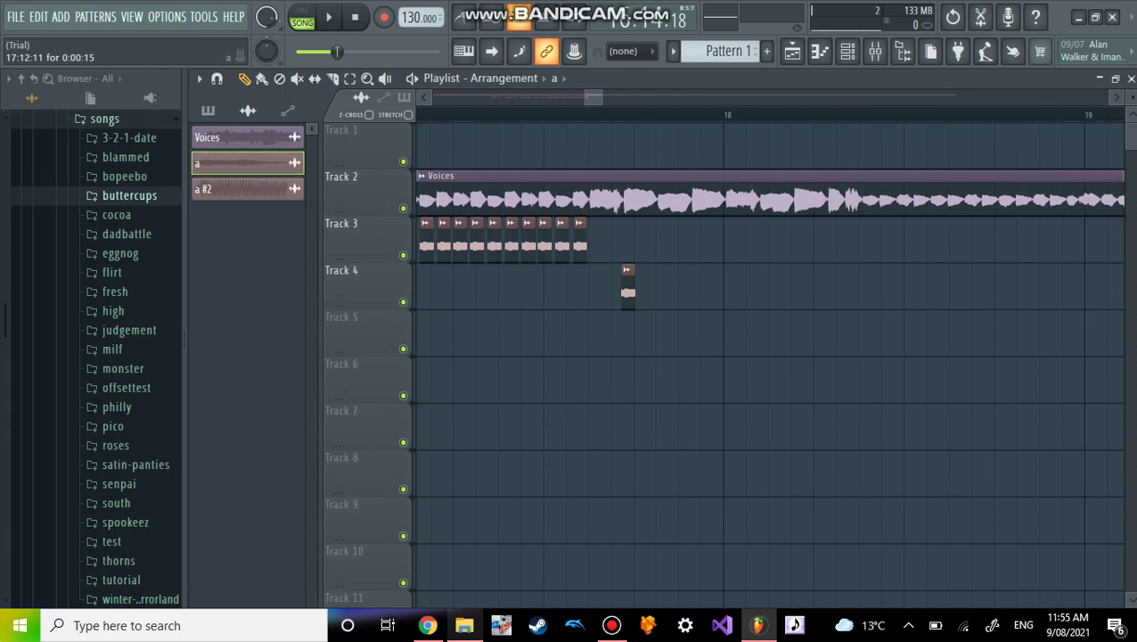
right_click(627, 285)
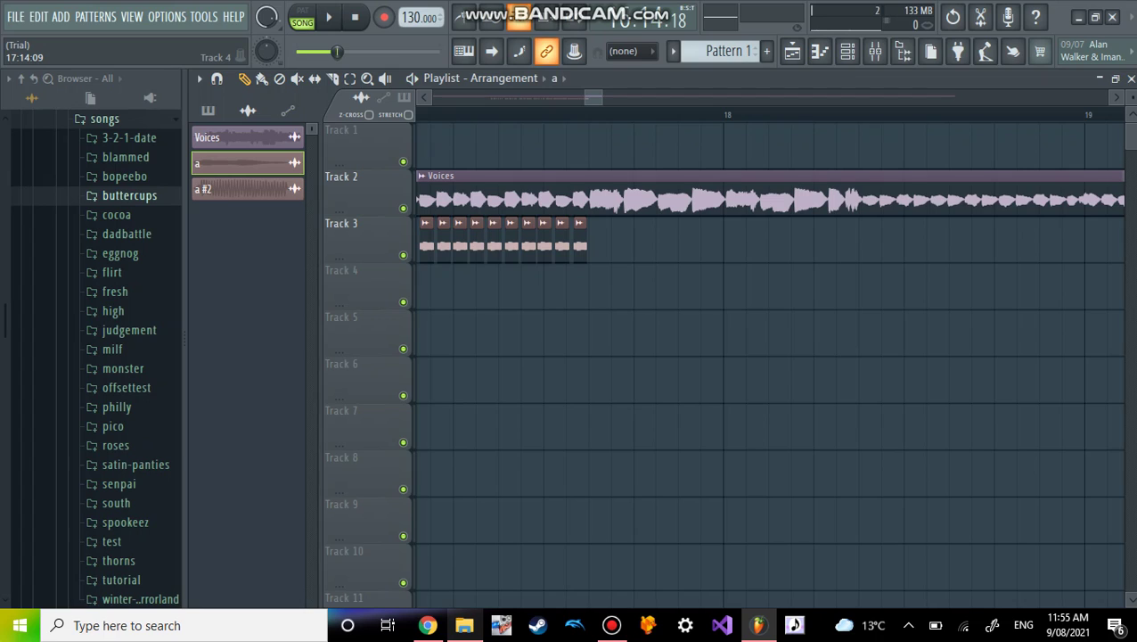
mouse_move(670, 287)
left_mouse_down()
mouse_move(595, 287)
mouse_move(668, 287)
left_mouse_up()
left_click(738, 287)
left_click_drag(738, 287, 700, 287)
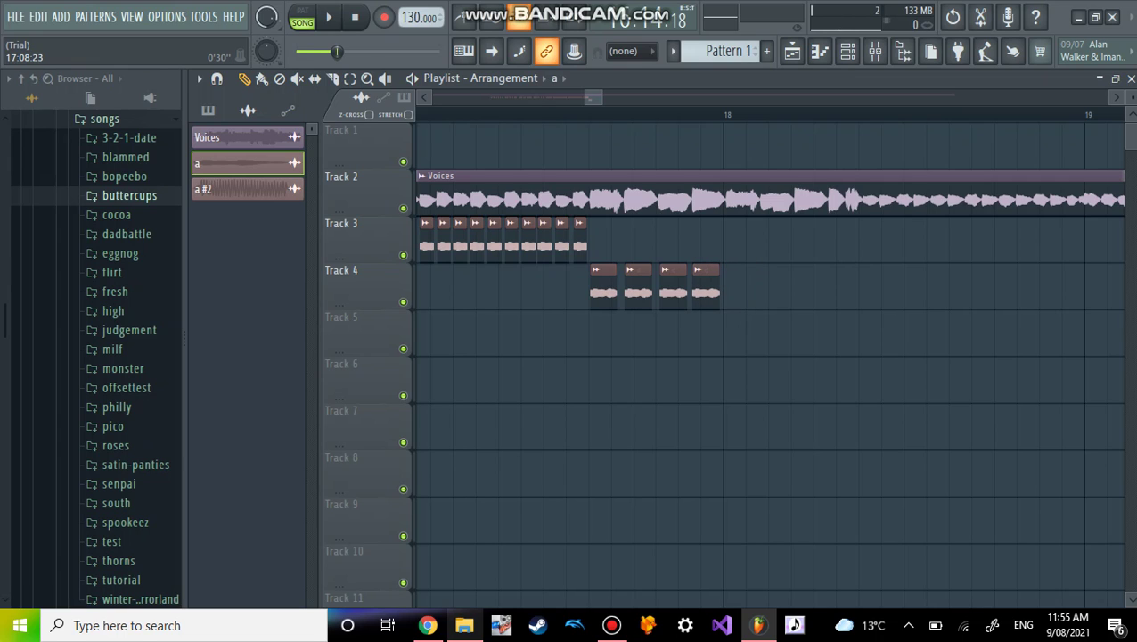
left_click(302, 16)
key("l")
key("space")
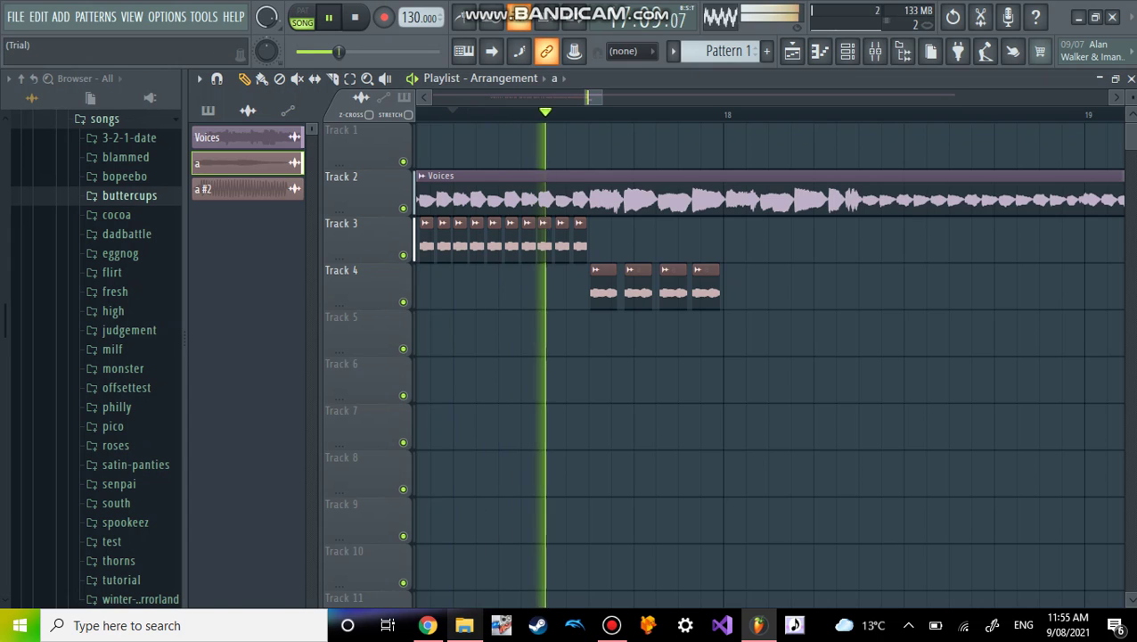
key("space")
left_click_drag(845, 285, 810, 285)
left_click_drag(887, 285, 777, 286)
left_click(279, 78)
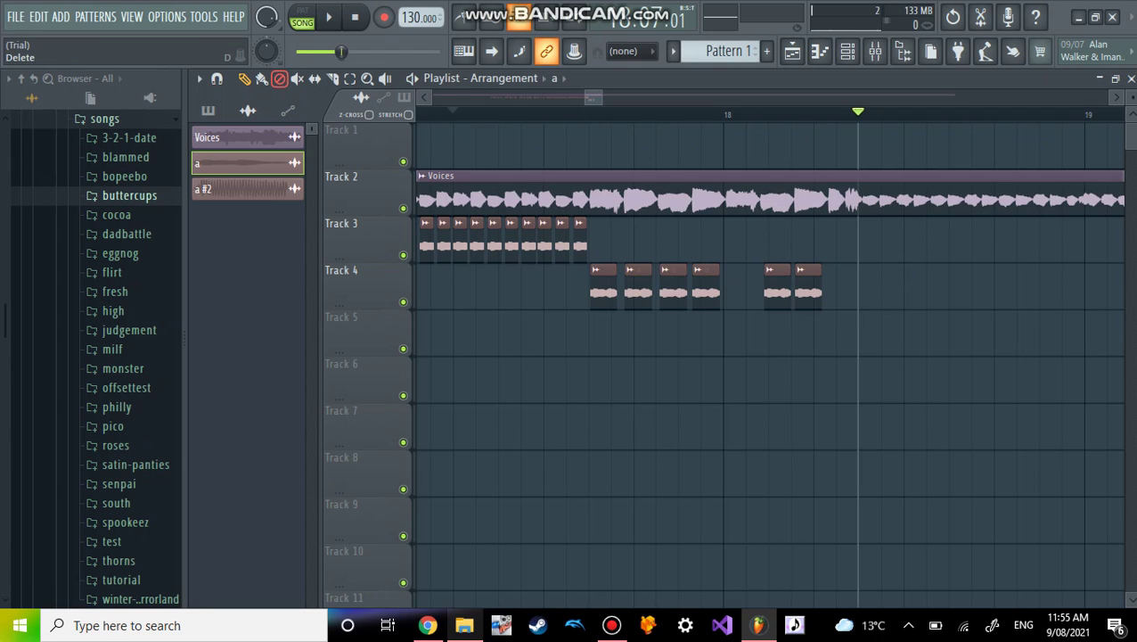
left_click_drag(604, 285, 807, 285)
Place seven longer "a #2" clips on Track 3, one beneath each long louder Voices note around the start of bar 18
left_click(245, 78)
left_click(247, 188)
left_click_drag(686, 239, 607, 239)
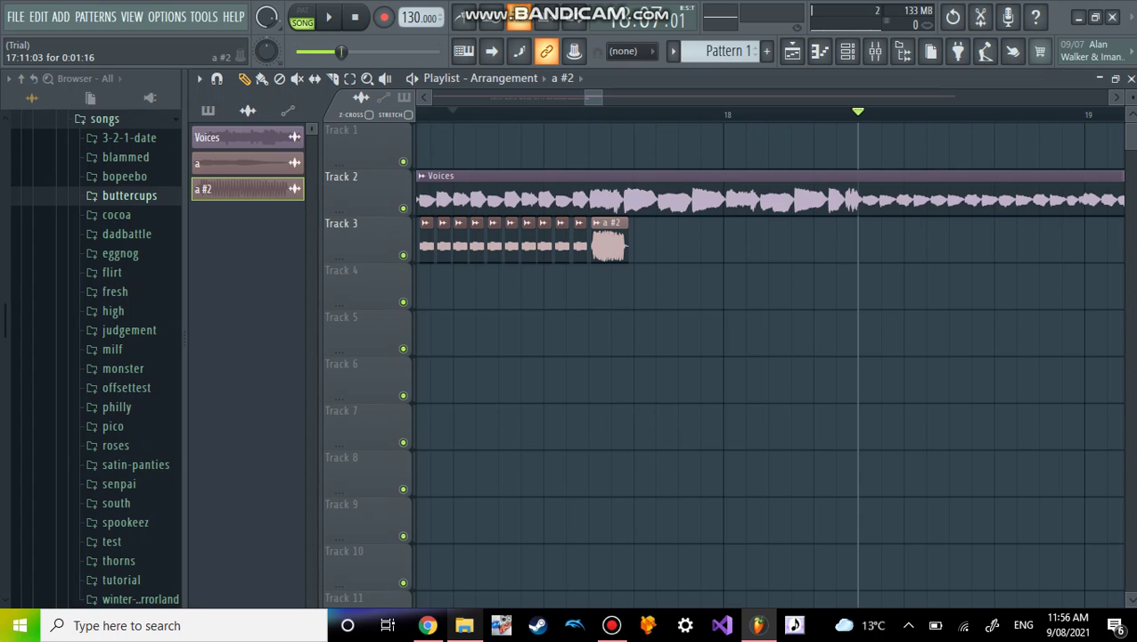
left_click_drag(626, 239, 629, 239)
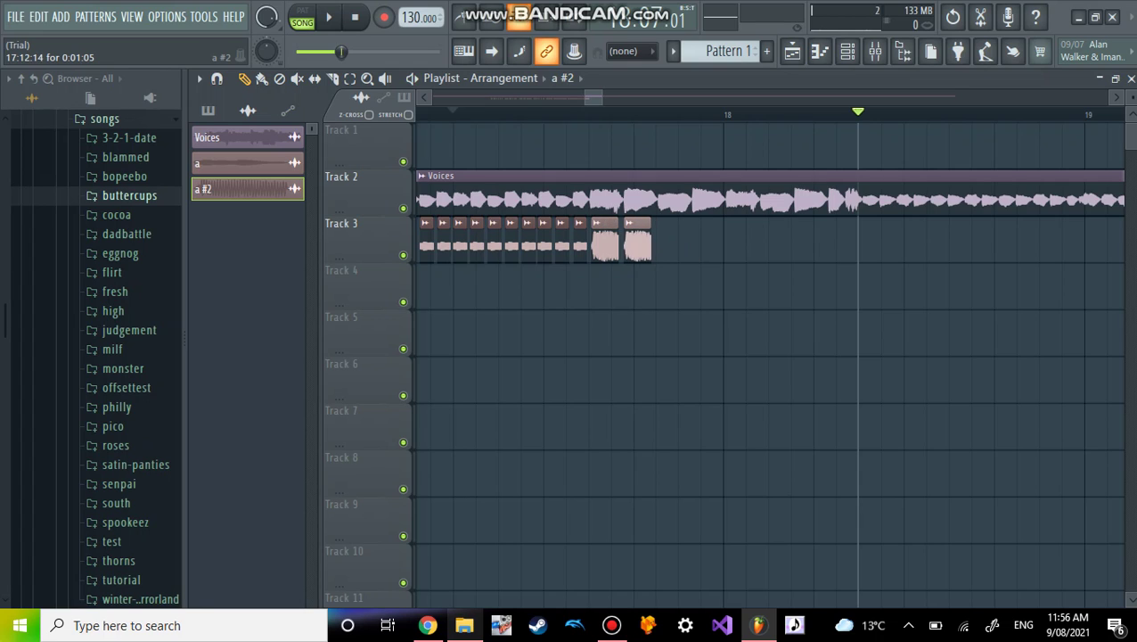
left_click(672, 239)
mouse_move(731, 239)
left_mouse_down()
mouse_move(705, 239)
mouse_move(740, 239)
left_mouse_up()
mouse_move(808, 238)
left_mouse_down()
mouse_move(776, 239)
mouse_move(808, 239)
left_mouse_up()
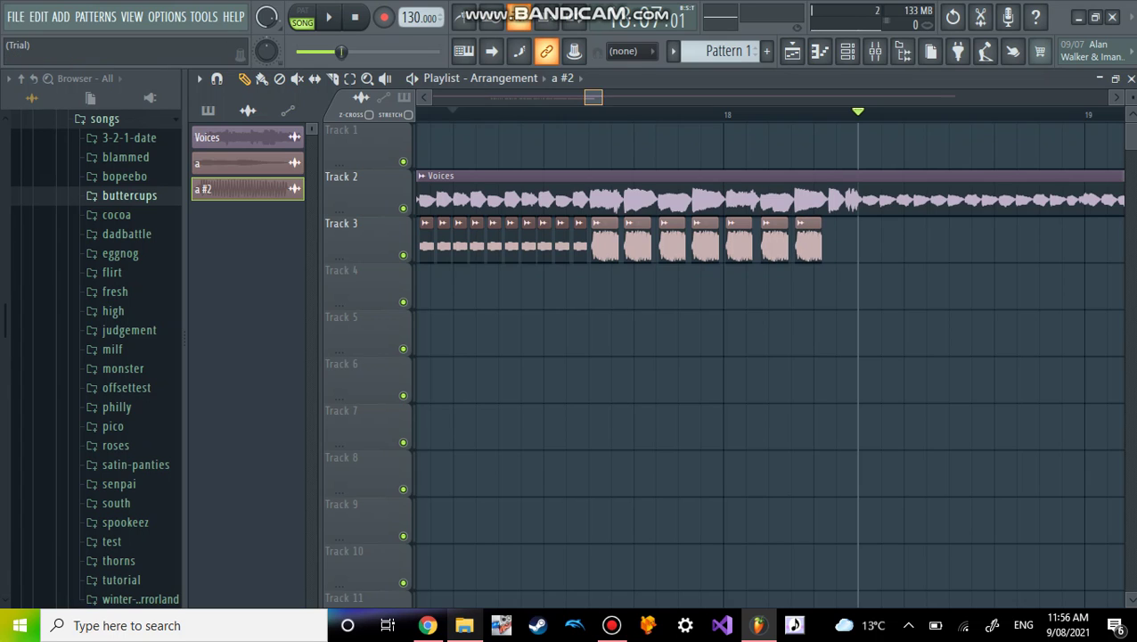
Add shortened "a #2" clips on Track 3 beneath the short Voices notes up to 18:12, plus one under the final note in bar 19
scroll(562, 239, "right", 3)
left_click_drag(562, 240, 559, 241)
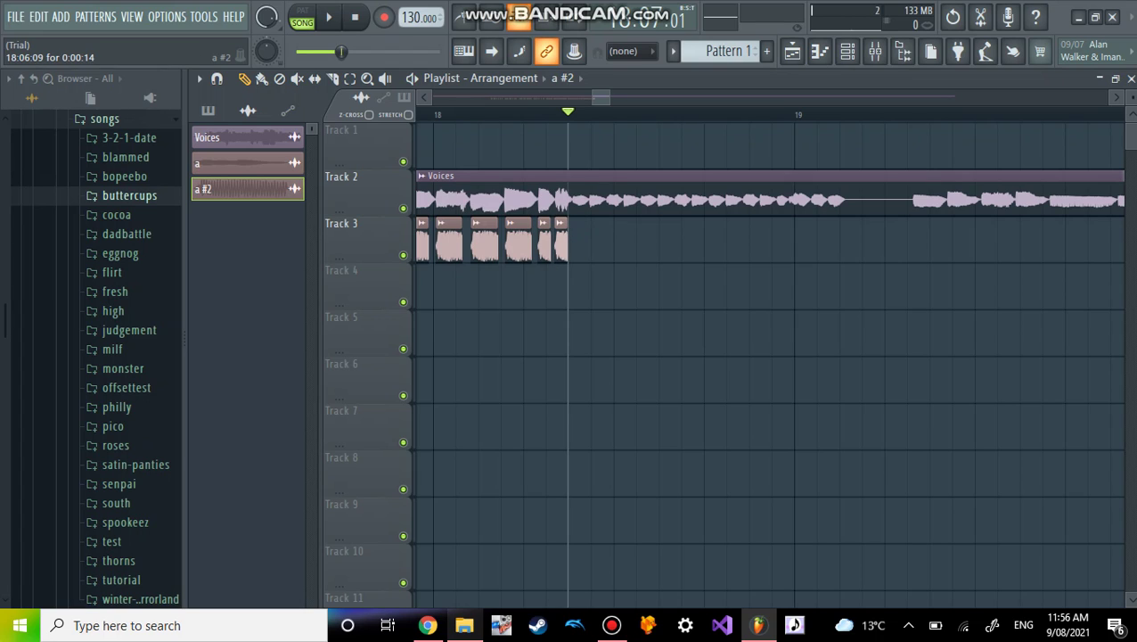
left_click(836, 239)
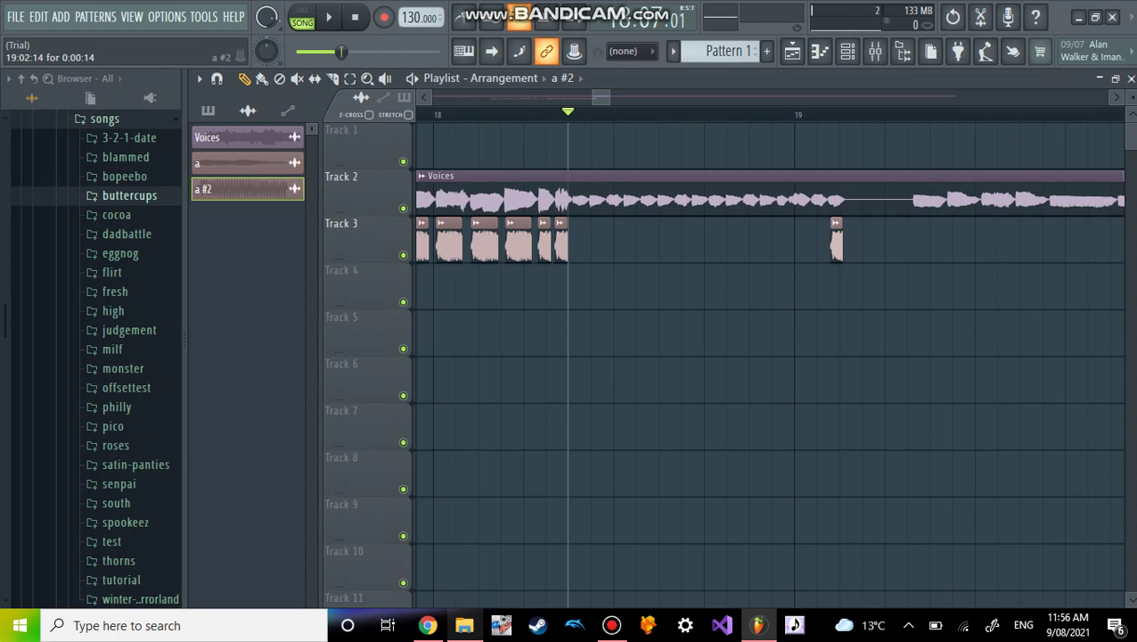
left_click_drag(897, 239, 695, 239)
left_click(736, 238)
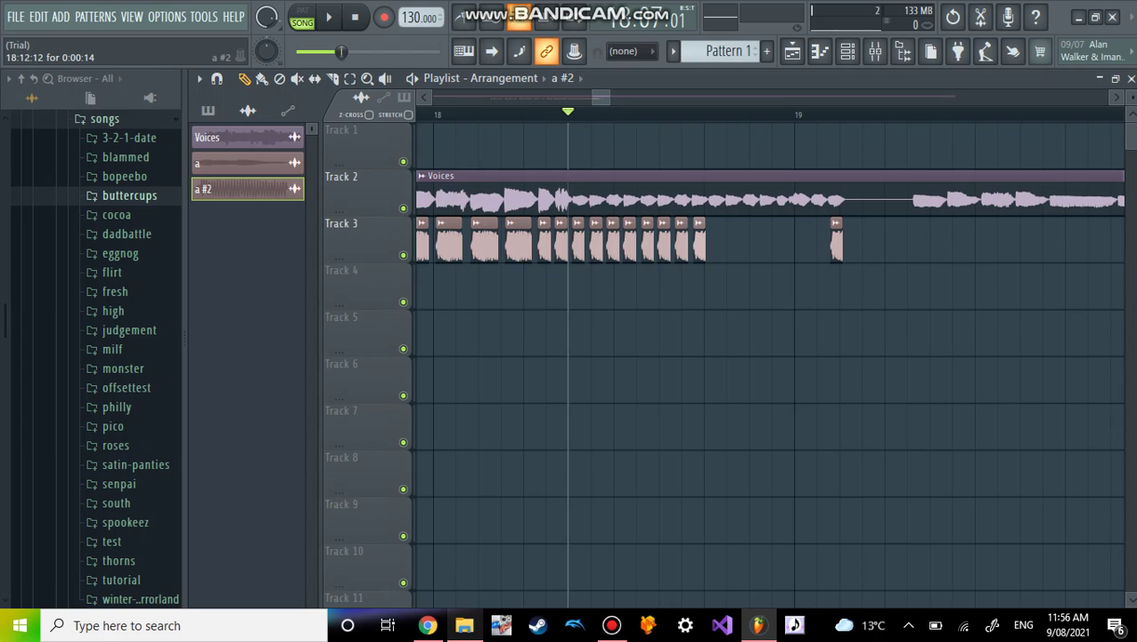
Extend the row of short "a #2" clips on Track 3 almost to bar 19 and play the section back
left_click(755, 239)
left_click_drag(755, 239, 781, 239)
left_click(739, 239)
left_click(756, 239)
left_click(784, 239)
left_click(788, 238)
key("space")
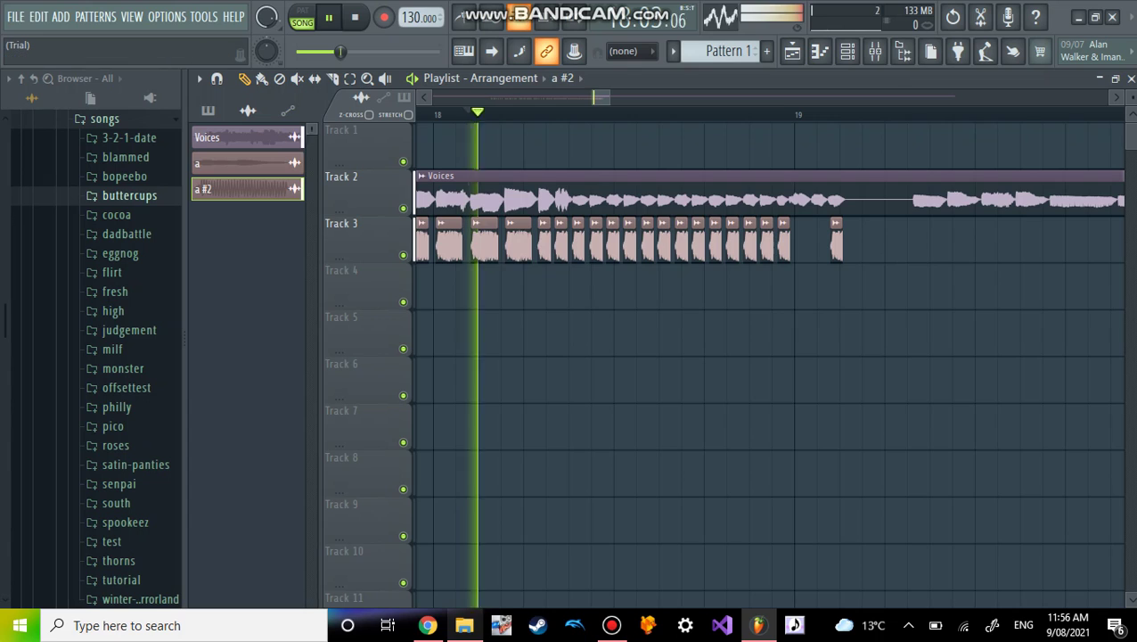
key("space")
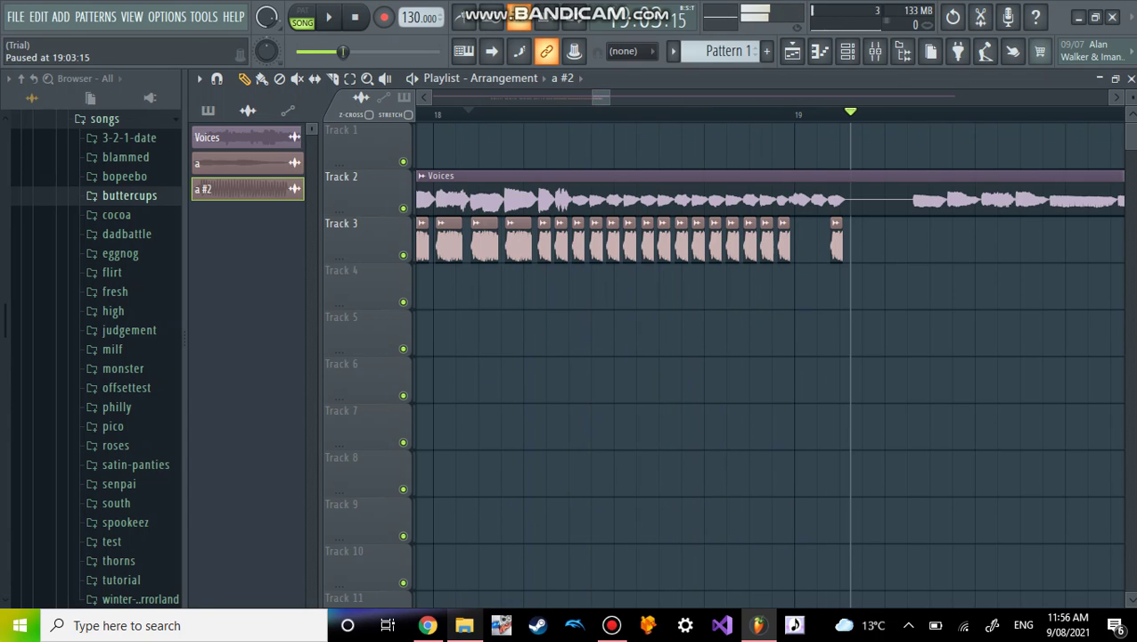
Fill the remaining gap around the start of bar 19 with two short "a #2" clips on Track 3 and play it back
left_click(832, 239)
left_click_drag(831, 238, 794, 239)
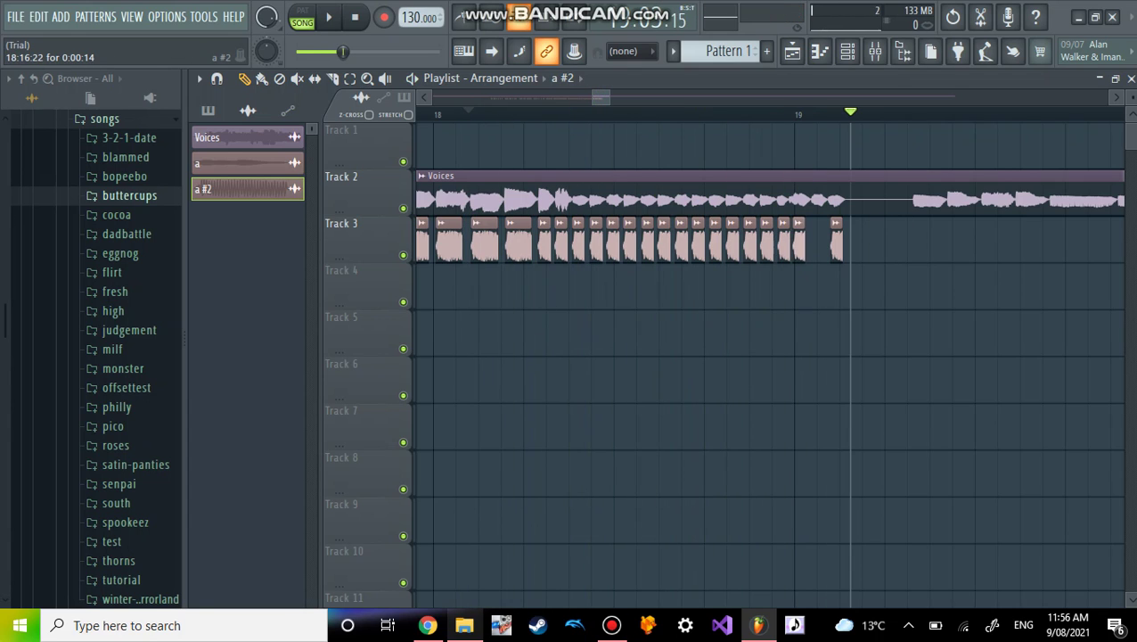
left_click(817, 239)
left_click(508, 114)
left_click(328, 17)
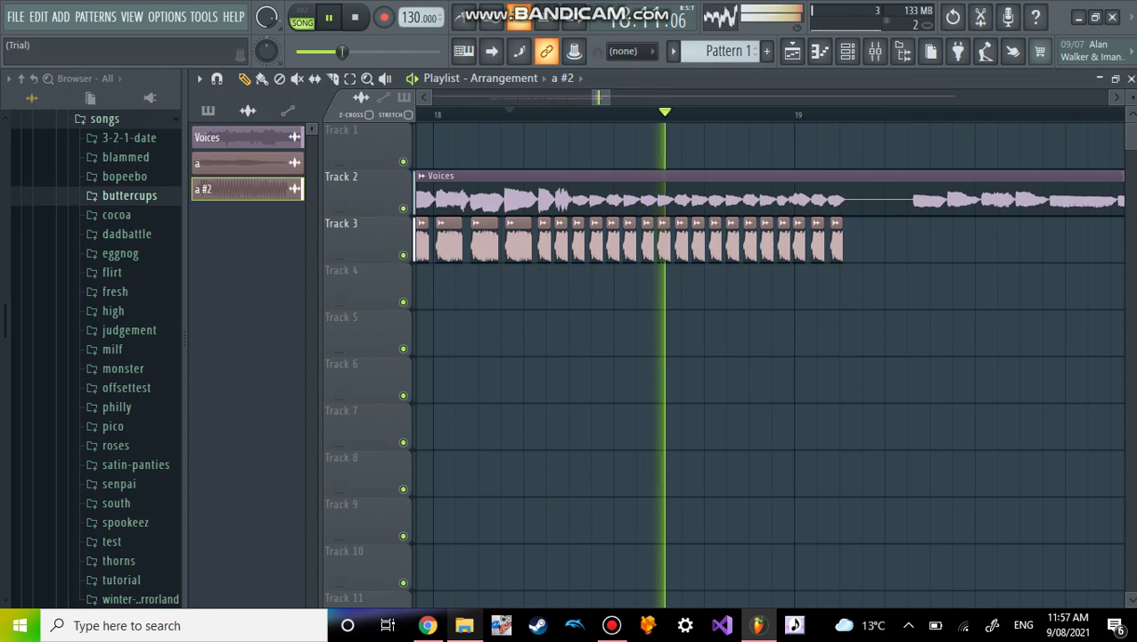
key("space")
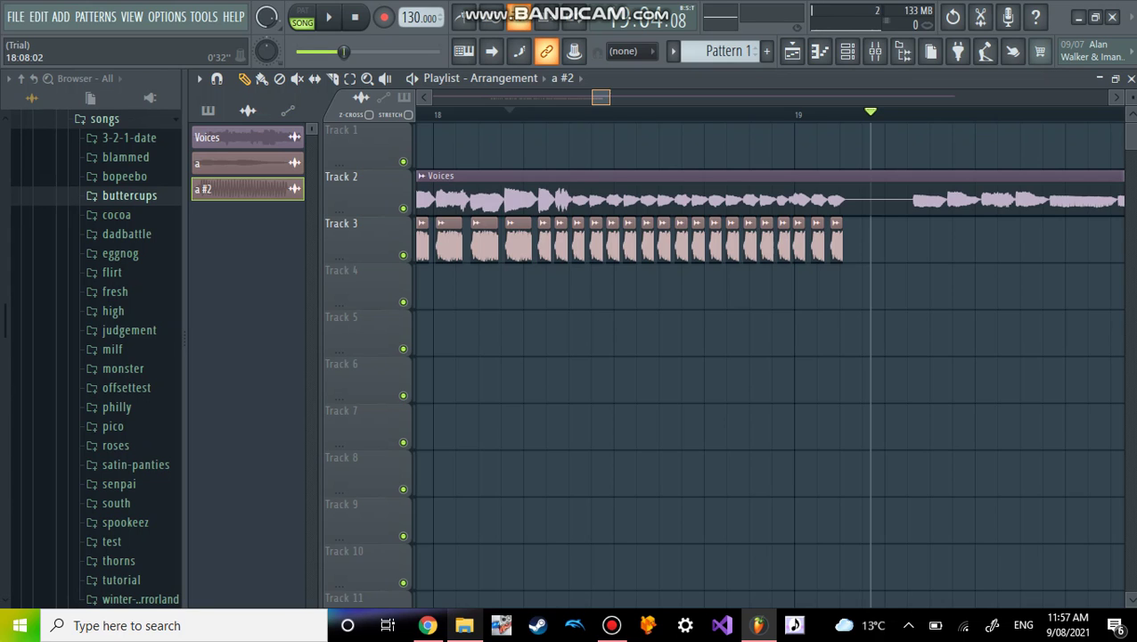
Find the next part to cover by ear and place four "a" clips on Track 3 beneath the separated Voices notes in bar 25
scroll(766, 356, "right", 3)
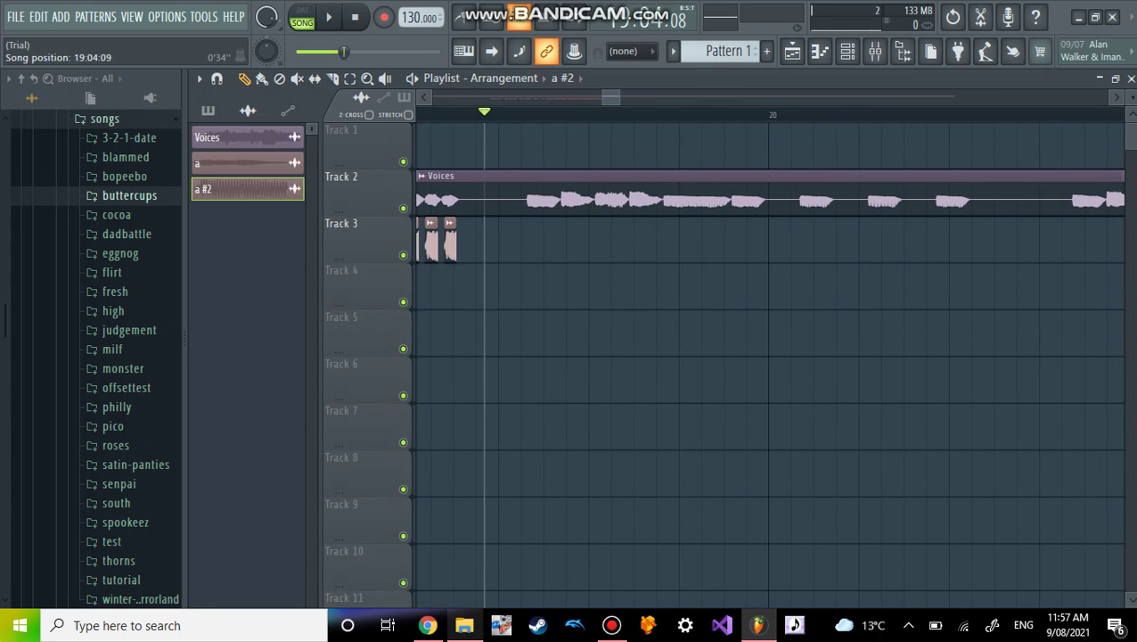
scroll(767, 357, "right", 5)
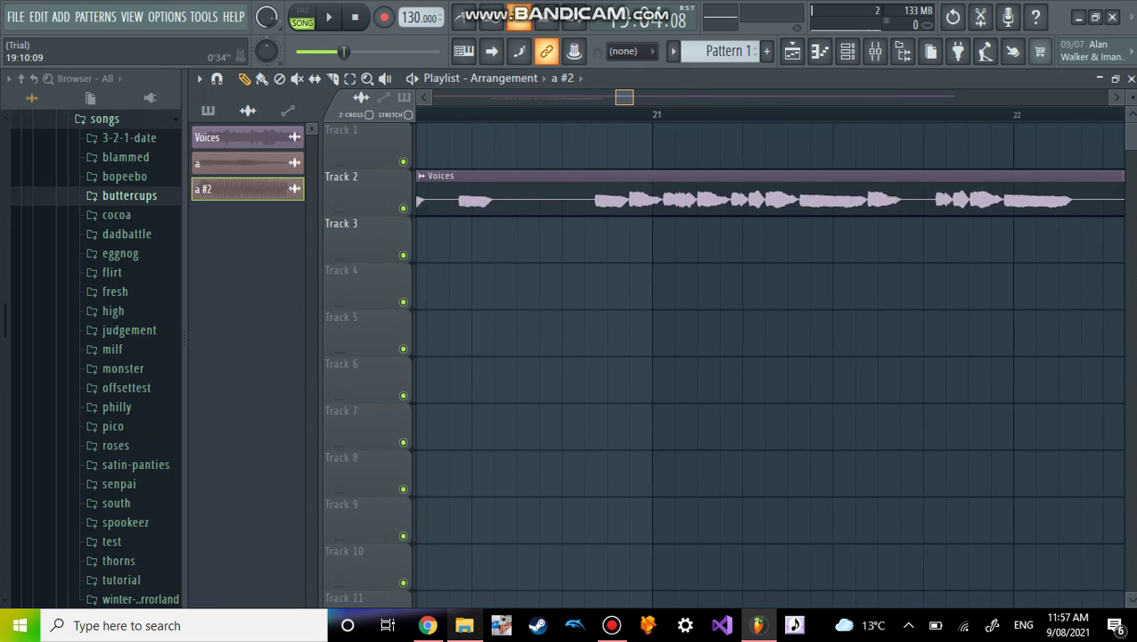
key("space")
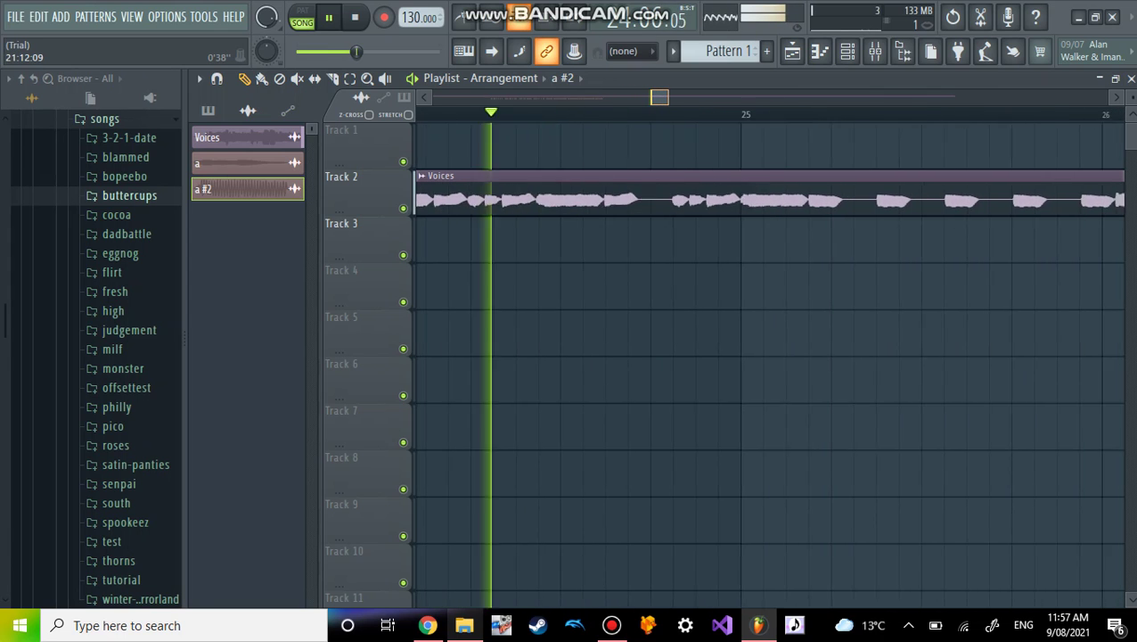
key("space")
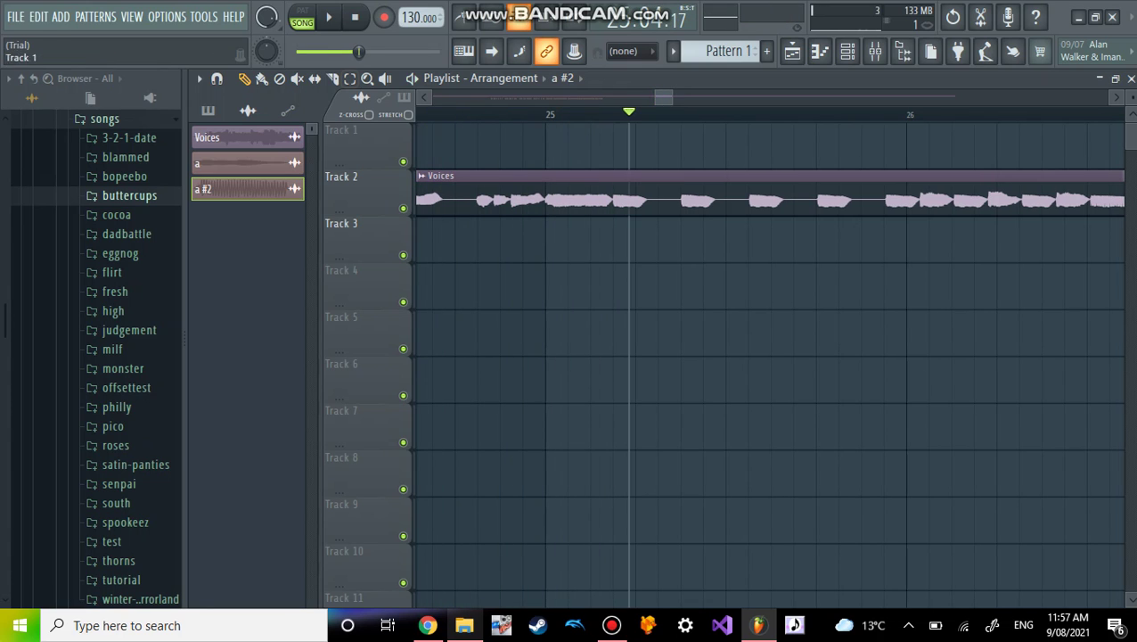
left_click(248, 162)
left_click_drag(700, 241, 641, 241)
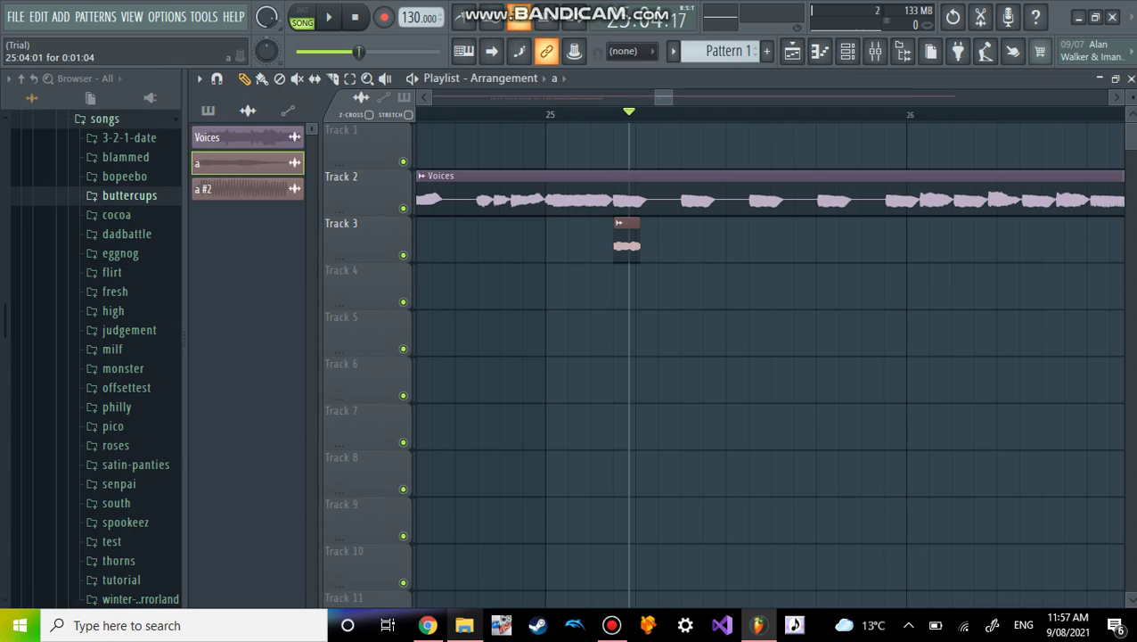
left_click(687, 241)
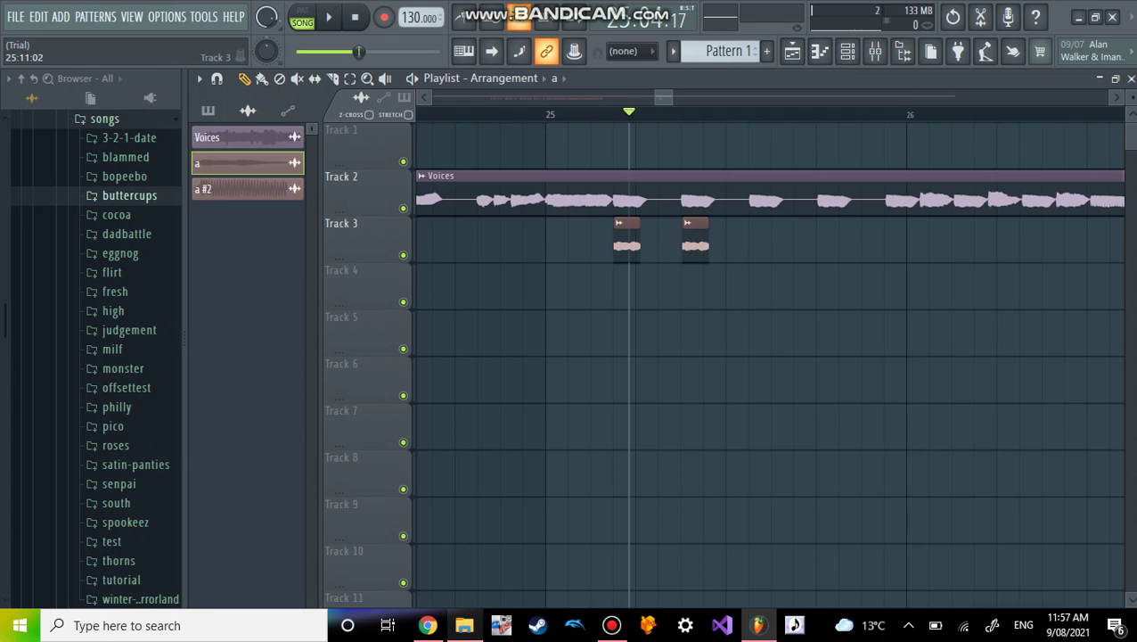
left_click(756, 241)
left_click(819, 241)
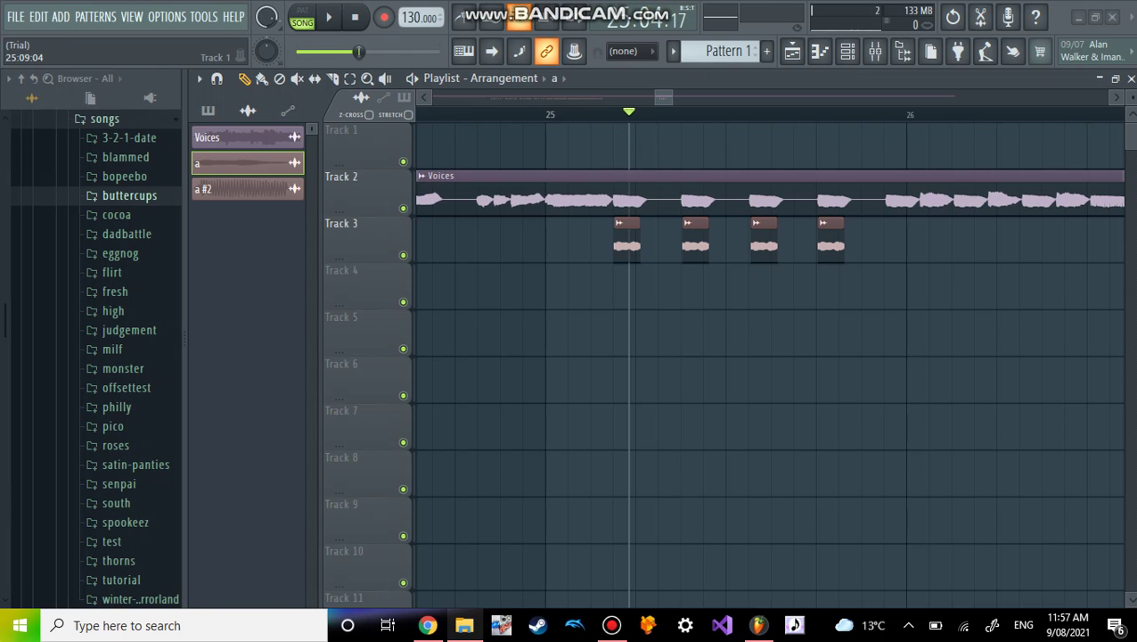
Place eight more "a" clips on Track 3 beneath the Voices notes from the end of bar 25 to 26:12 and play them back
scroll(767, 356, "right", 2)
mouse_move(791, 240)
left_mouse_down()
mouse_move(768, 240)
mouse_move(808, 240)
left_mouse_up()
left_click(835, 240)
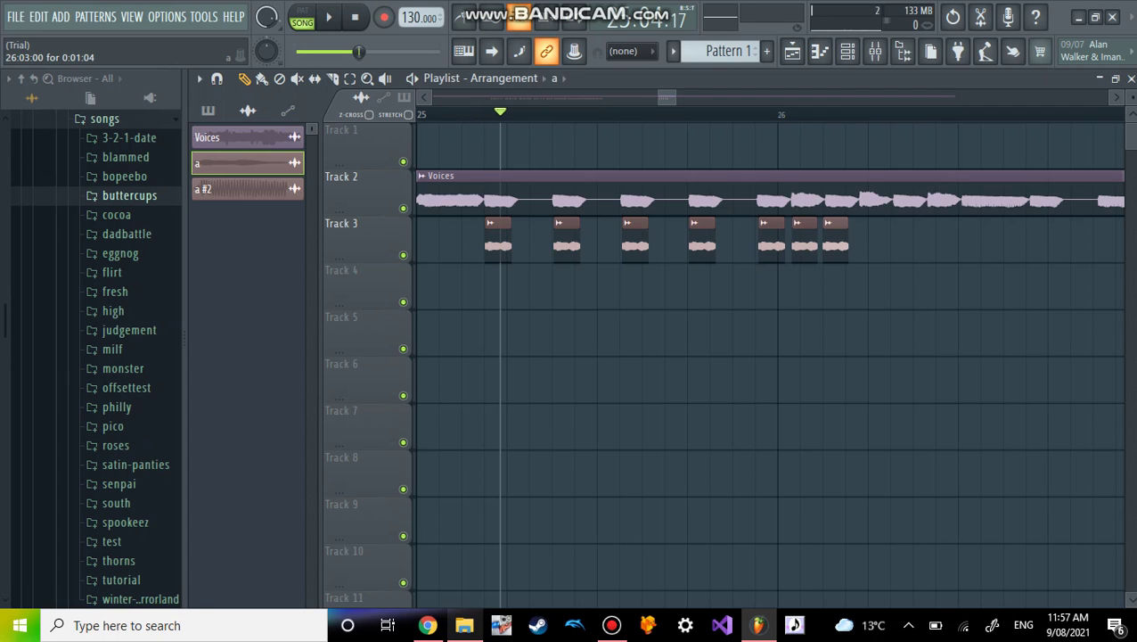
left_click_drag(890, 240, 871, 241)
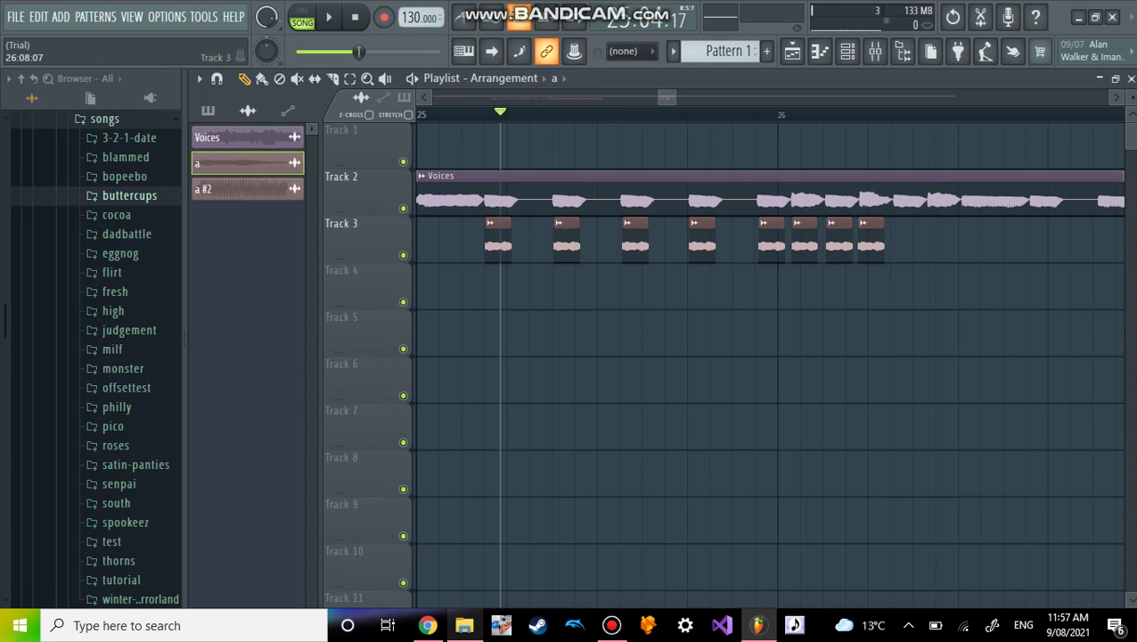
left_click_drag(918, 240, 907, 240)
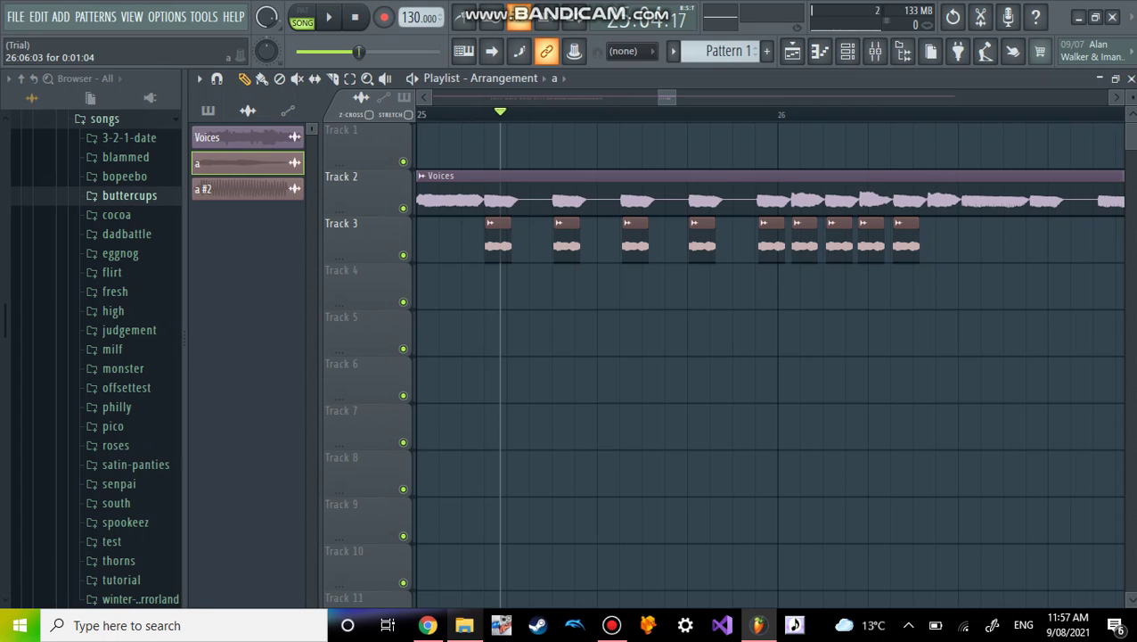
mouse_move(974, 240)
left_mouse_down()
mouse_move(934, 240)
mouse_move(975, 240)
left_mouse_up()
left_click_drag(1064, 240, 1042, 241)
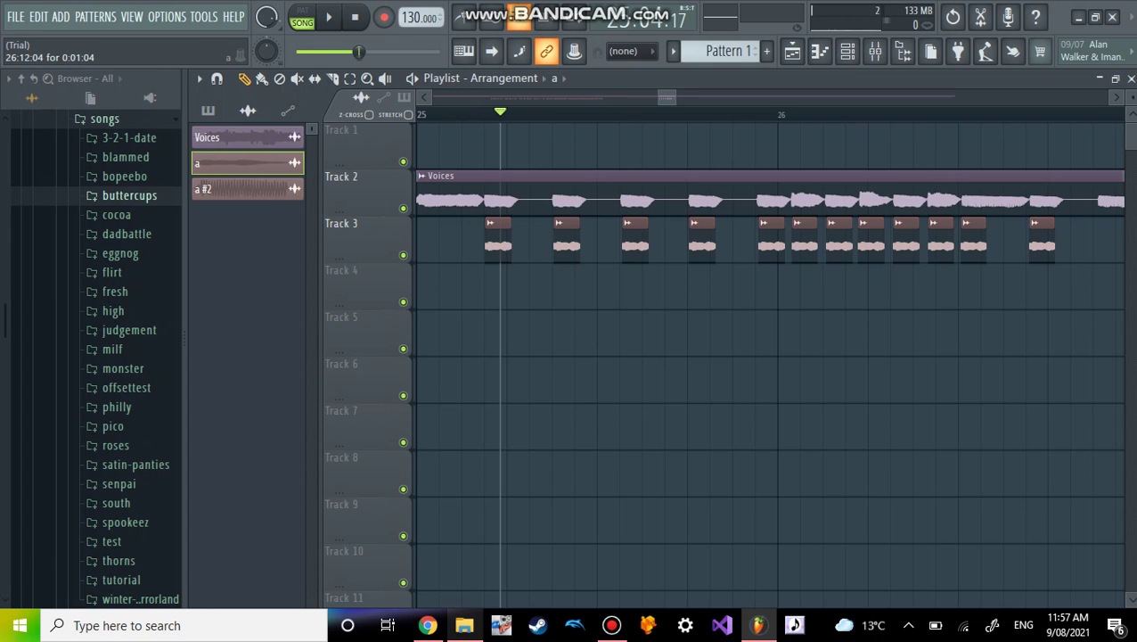
left_click(328, 17)
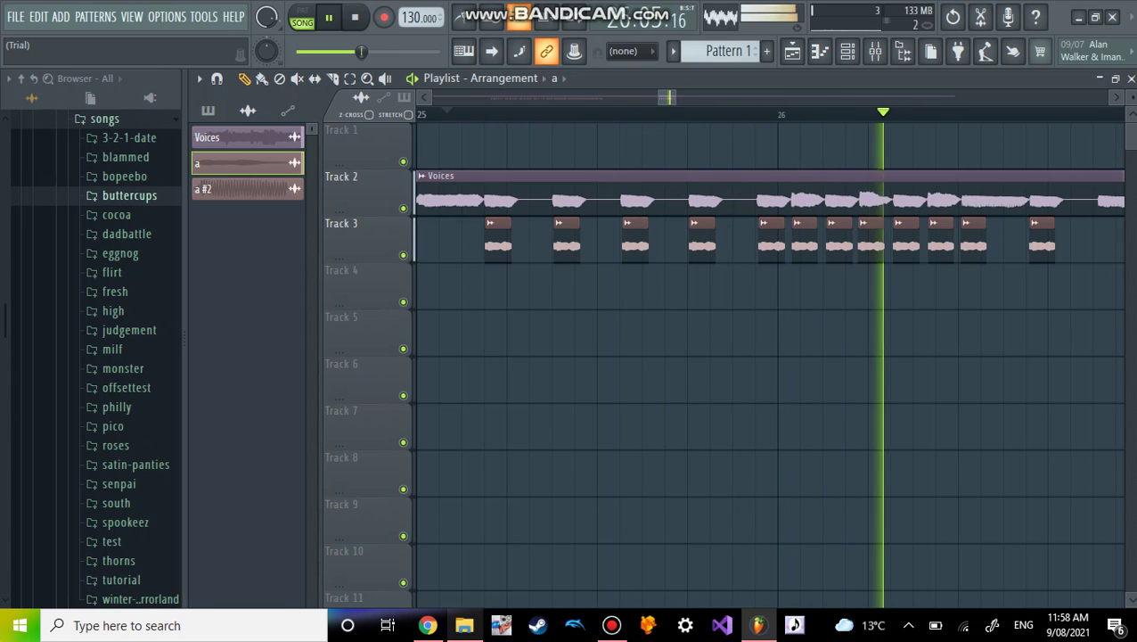
key("space")
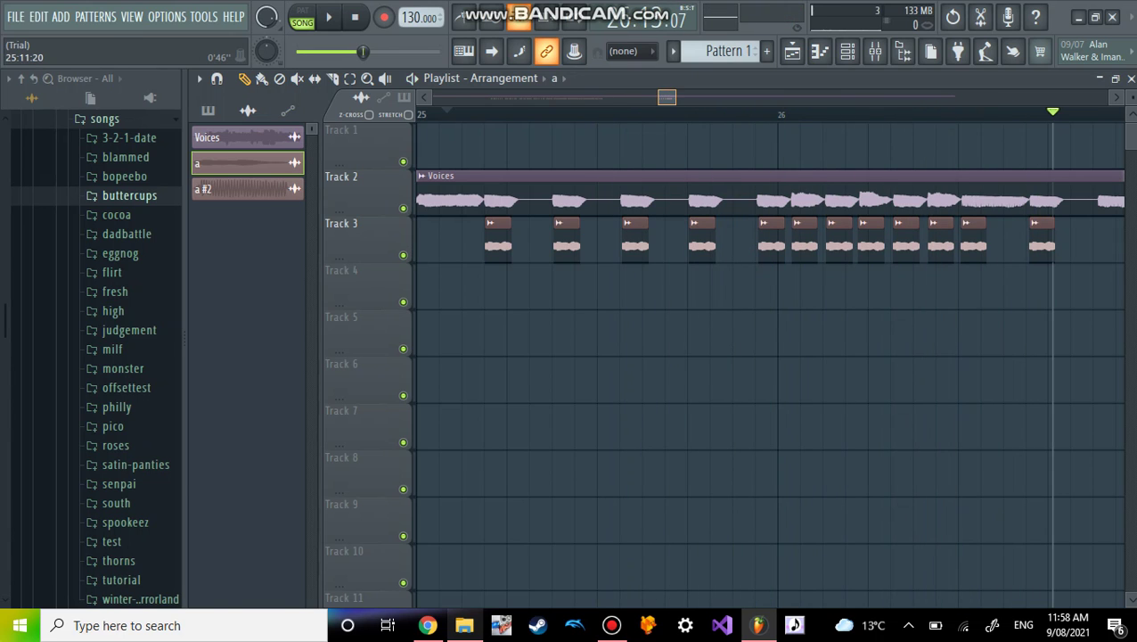
Place two more "a" clips on Track 3 beneath the separated Voices notes around the start of bar 27 and play them back
left_click_drag(666, 97, 673, 97)
left_click_drag(771, 239, 757, 238)
left_click_drag(839, 239, 827, 238)
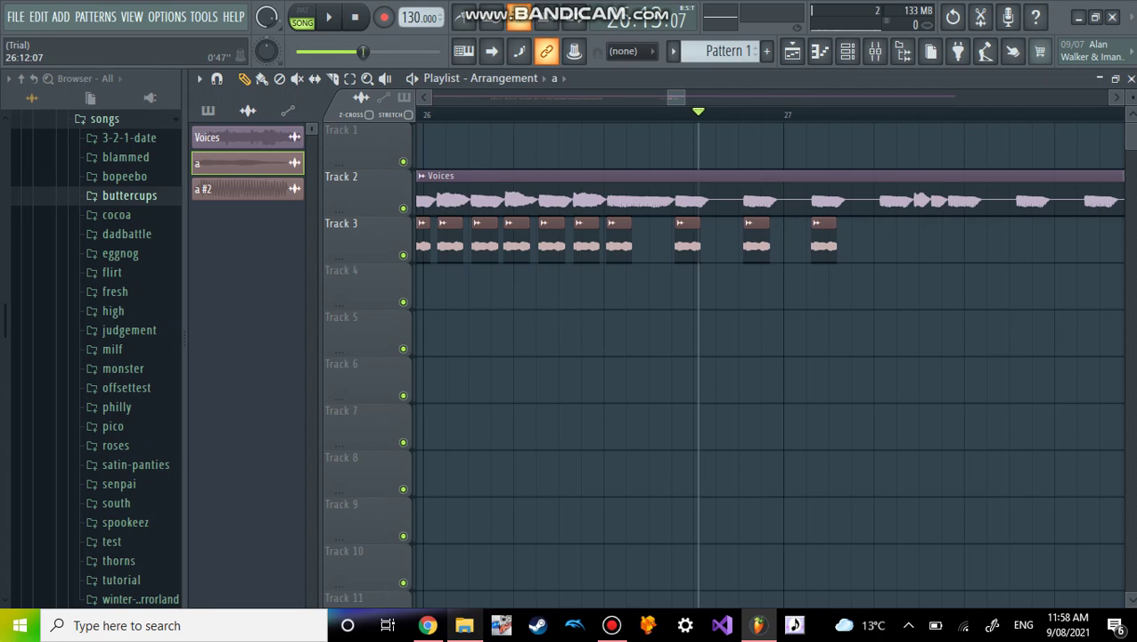
scroll(703, 241, "right", 3)
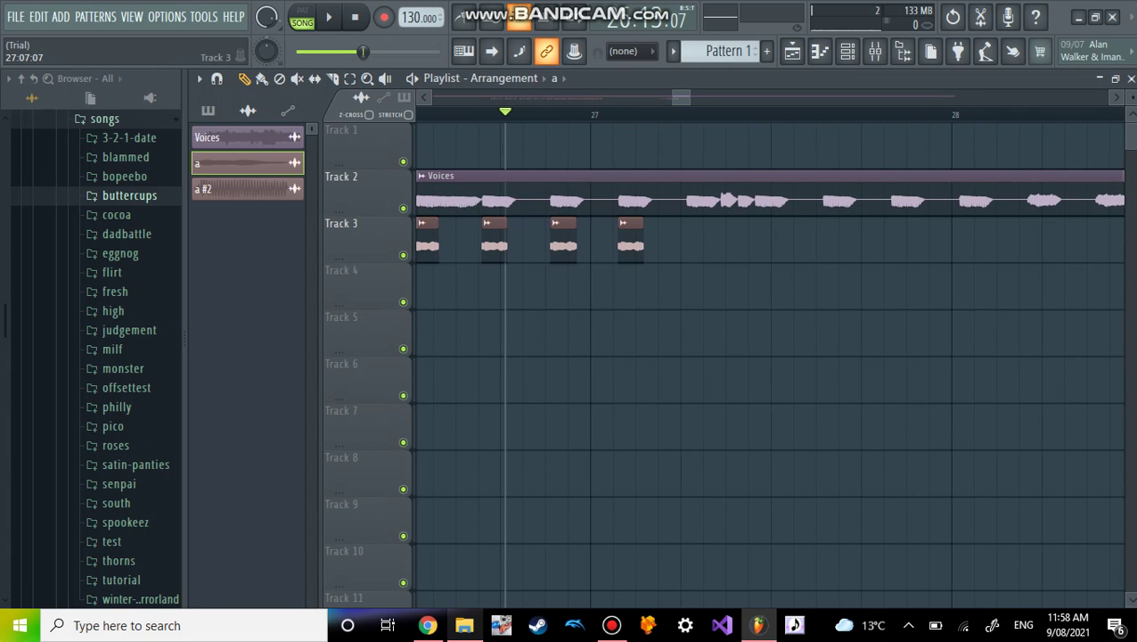
key("space")
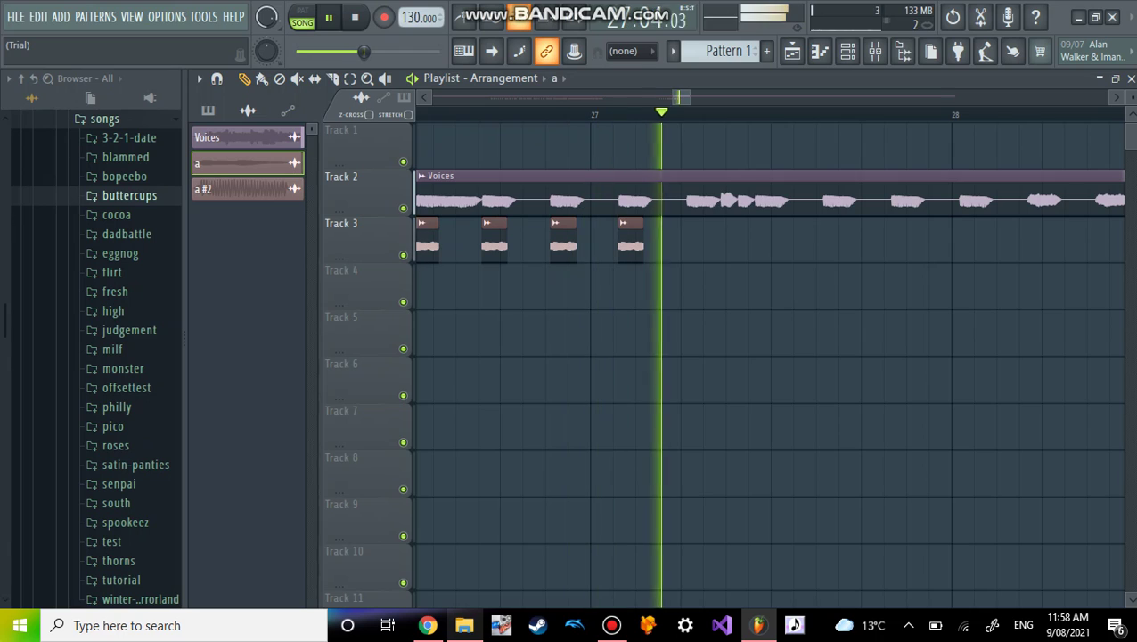
key("space")
Place two "a" clips on Track 3 in the middle of bar 27 and fit two shortened ones between them under the quick Voices notes
left_click_drag(731, 239, 701, 239)
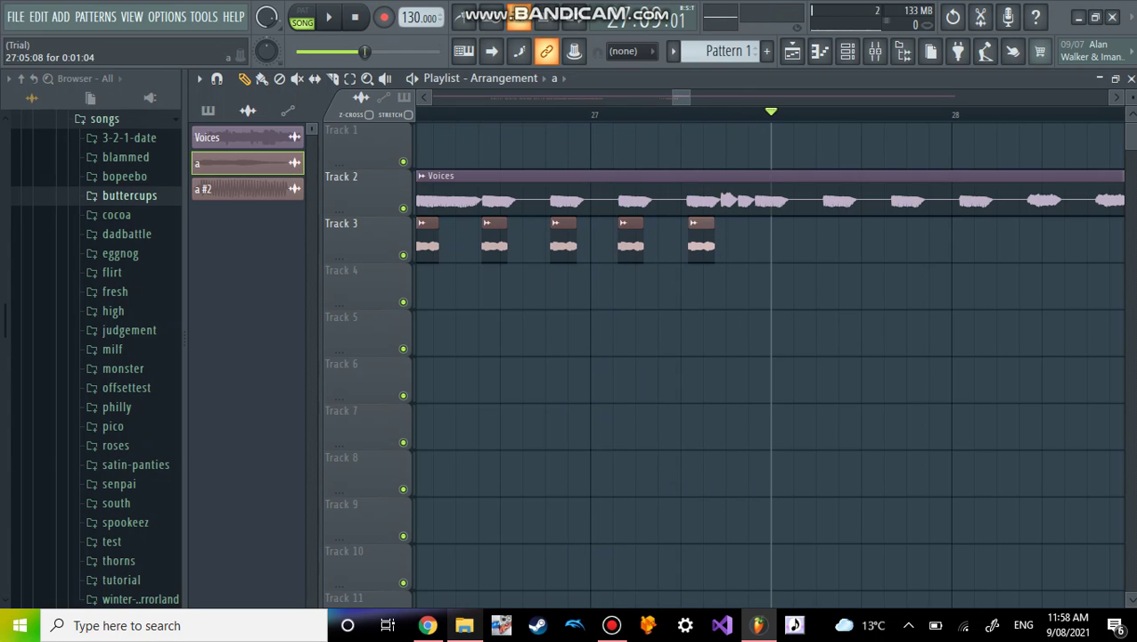
left_click_drag(774, 238, 768, 238)
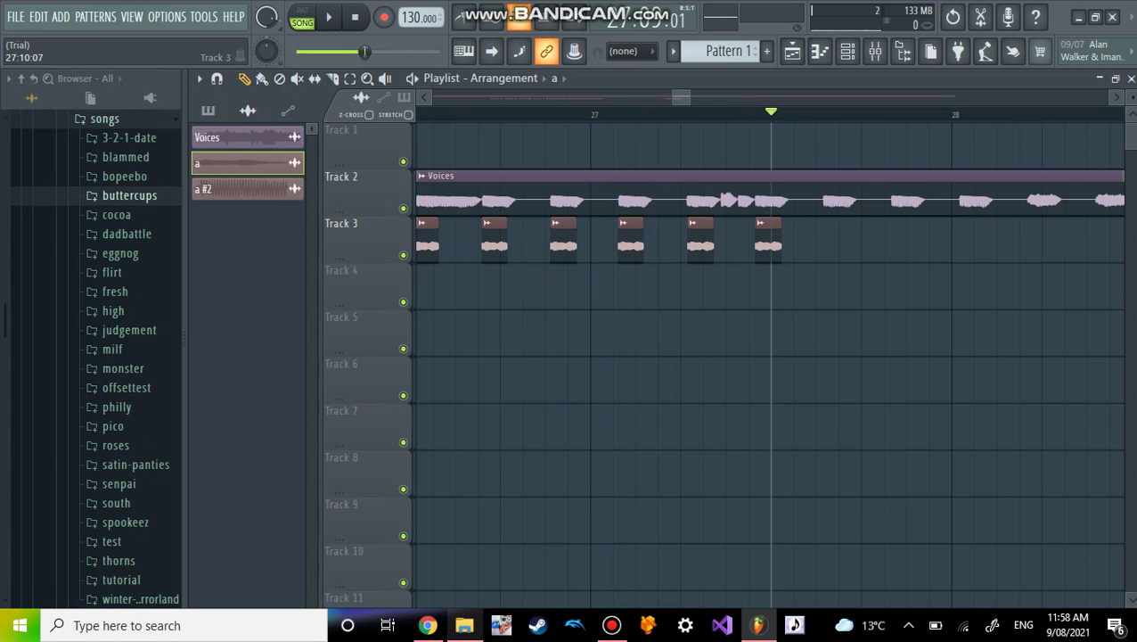
left_click(838, 239)
left_click_drag(850, 238, 748, 239)
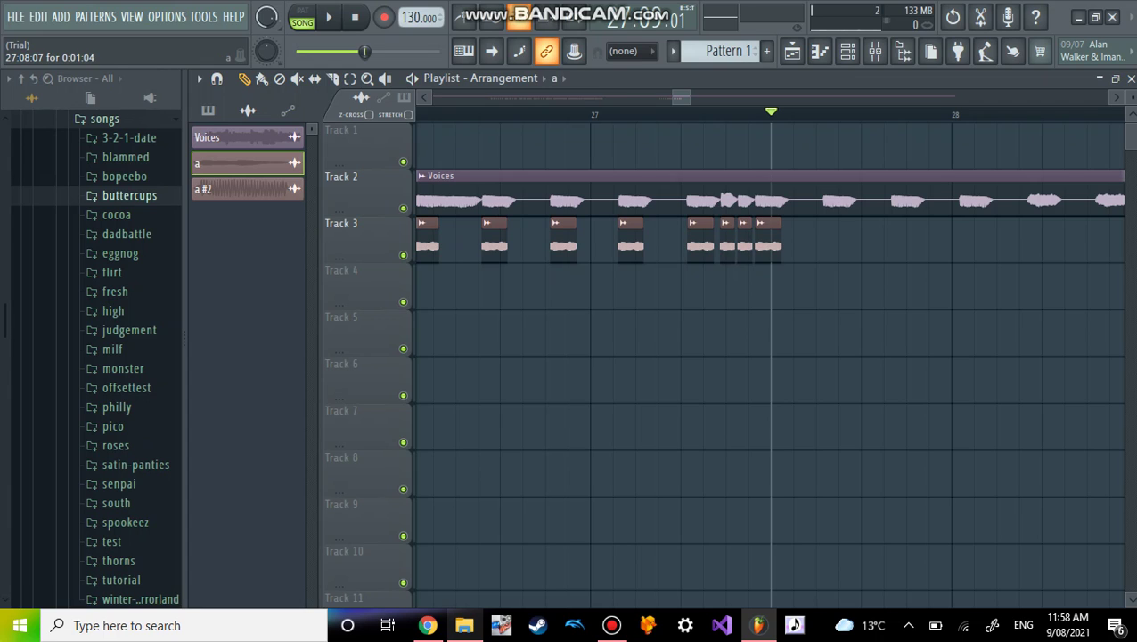
Place four more "a" clips on Track 3 beneath the separated Voices notes from the end of bar 27 into bar 28
left_click_drag(840, 239, 837, 239)
left_click_drag(943, 238, 908, 239)
left_click_drag(992, 239, 972, 239)
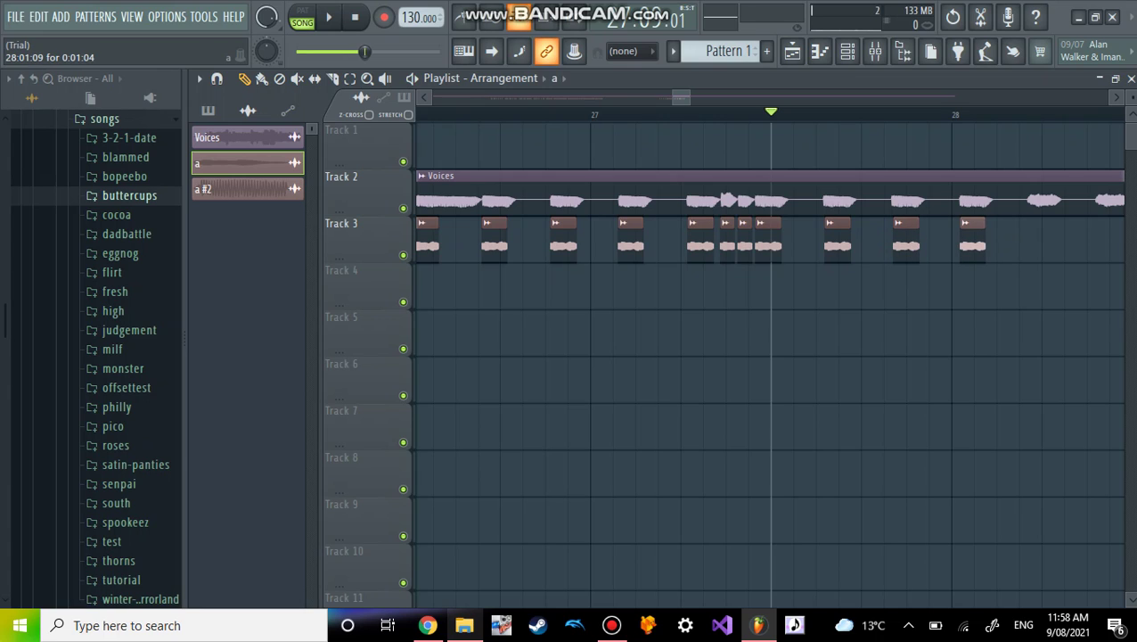
mouse_move(1043, 239)
left_mouse_down()
mouse_move(1030, 239)
mouse_move(1043, 239)
left_mouse_up()
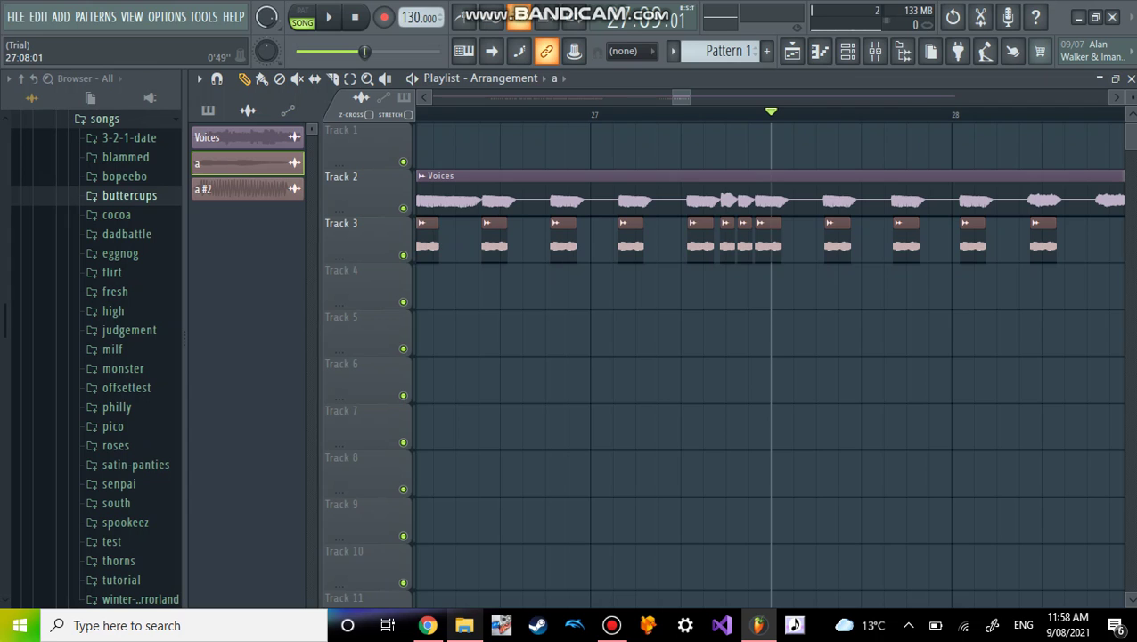
Play back the new clips from mid bar 27, delete the last "a" clip in bar 28, and listen to the Voices audio there
scroll(768, 356, "right", 4)
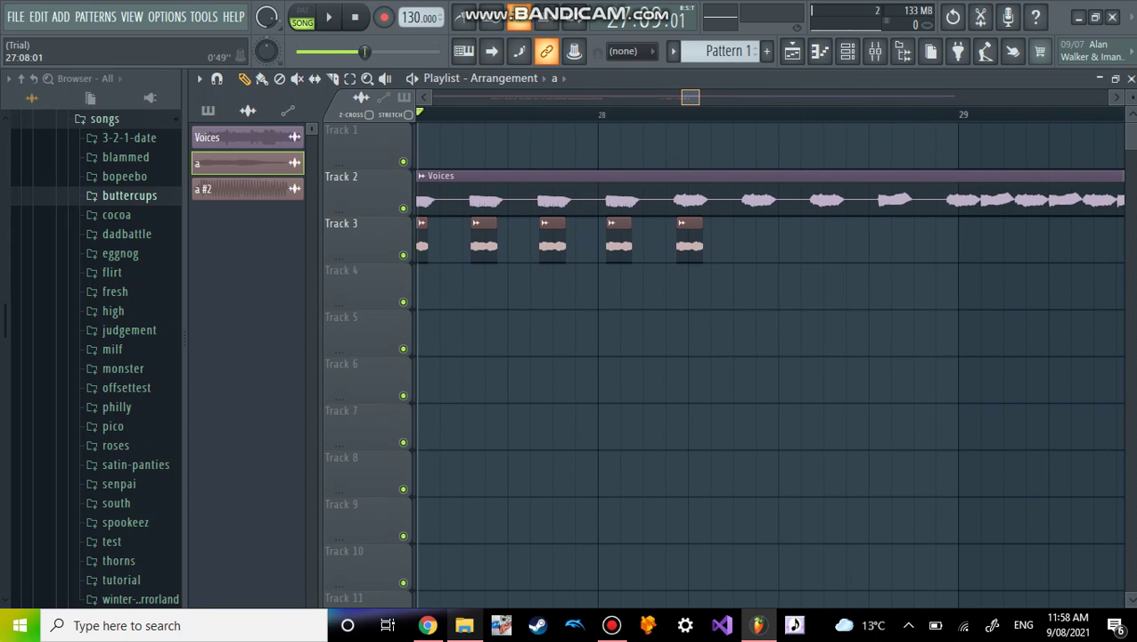
left_click(433, 112)
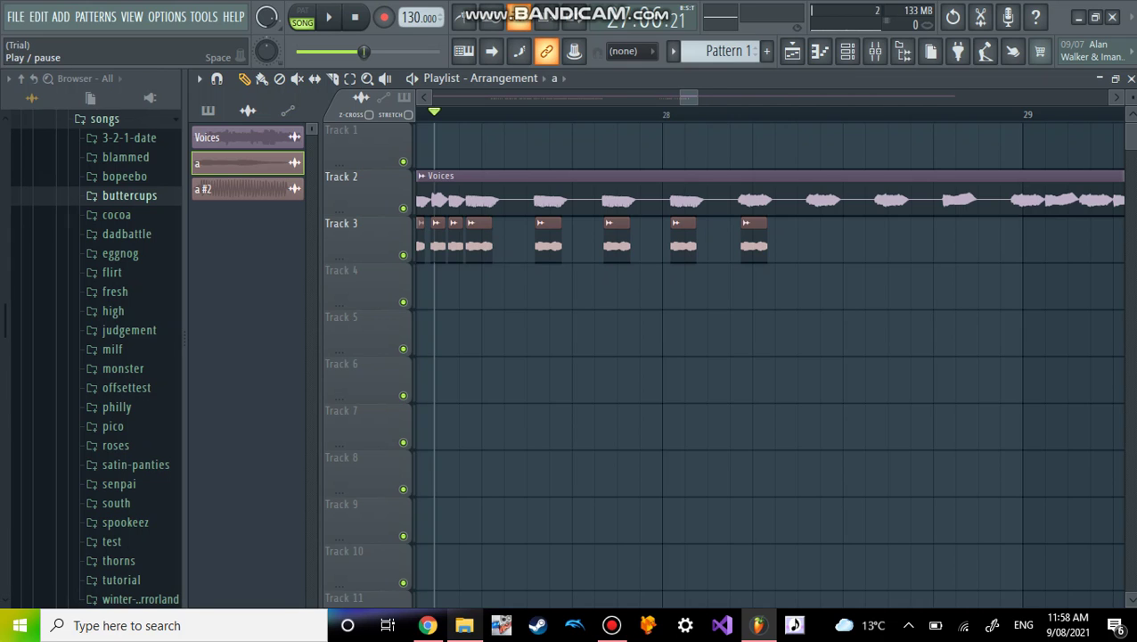
left_click(328, 17)
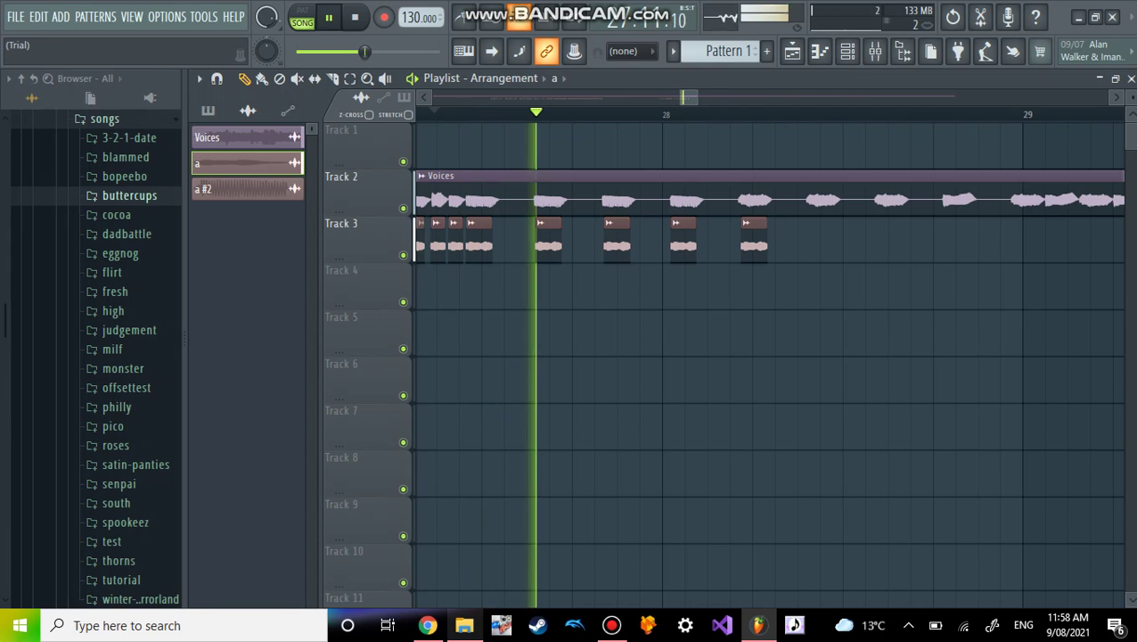
left_click(328, 17)
right_click(753, 240)
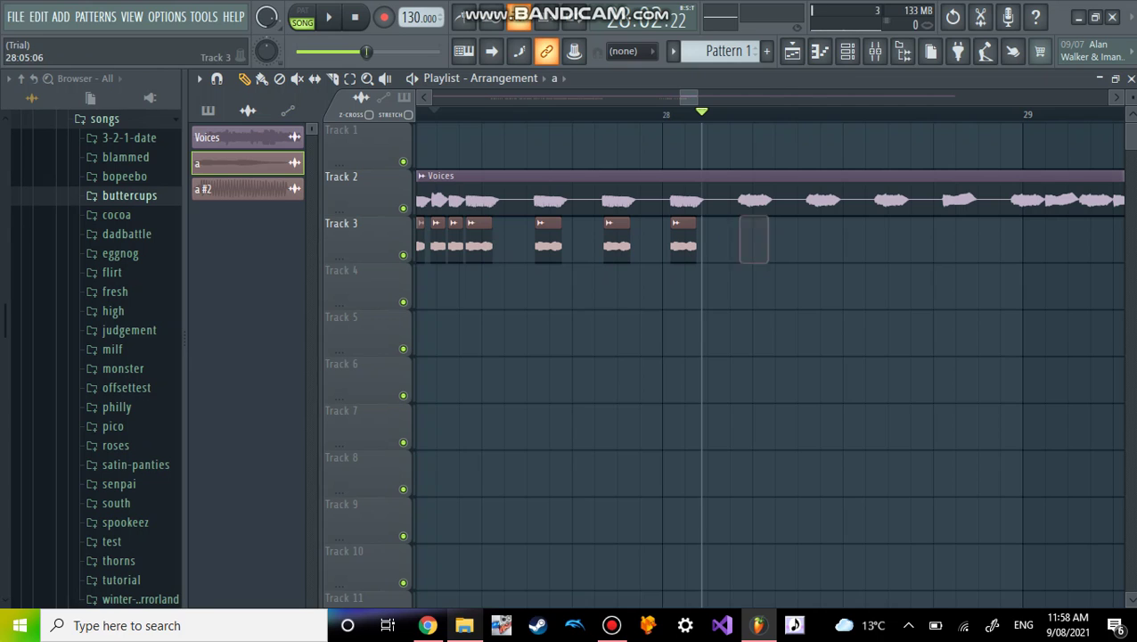
left_click(642, 112)
key("space")
key("space")
Place four "a #2" clips on Track 3 beneath the separated Voices notes in bar 28, shortened to match the notes
scroll(688, 97, "right", 2)
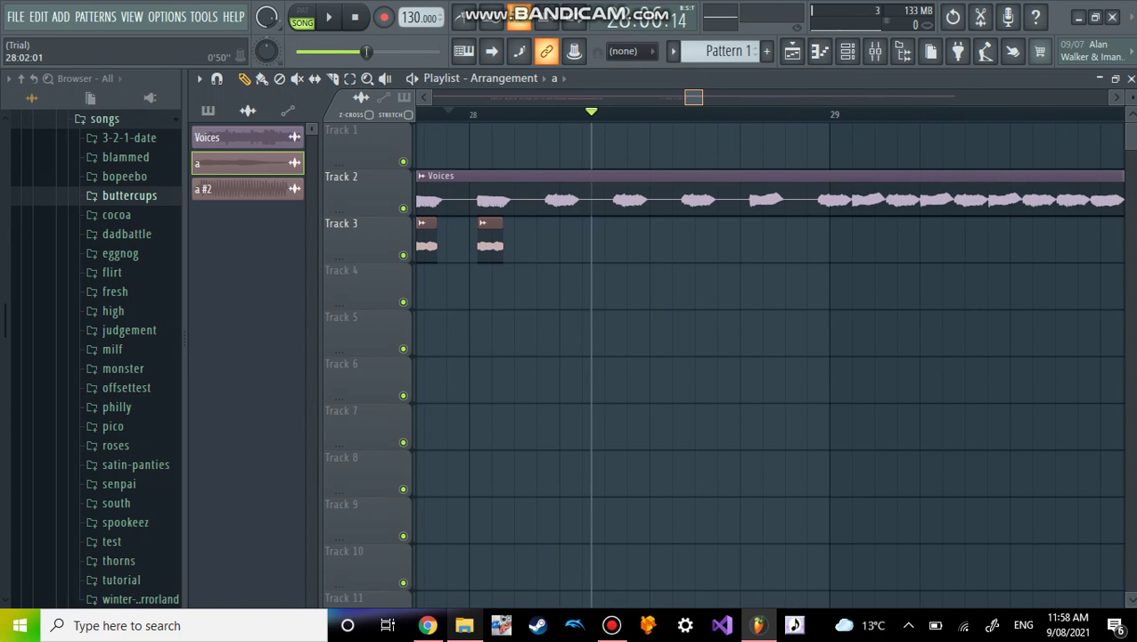
left_click(232, 188)
left_click(561, 240)
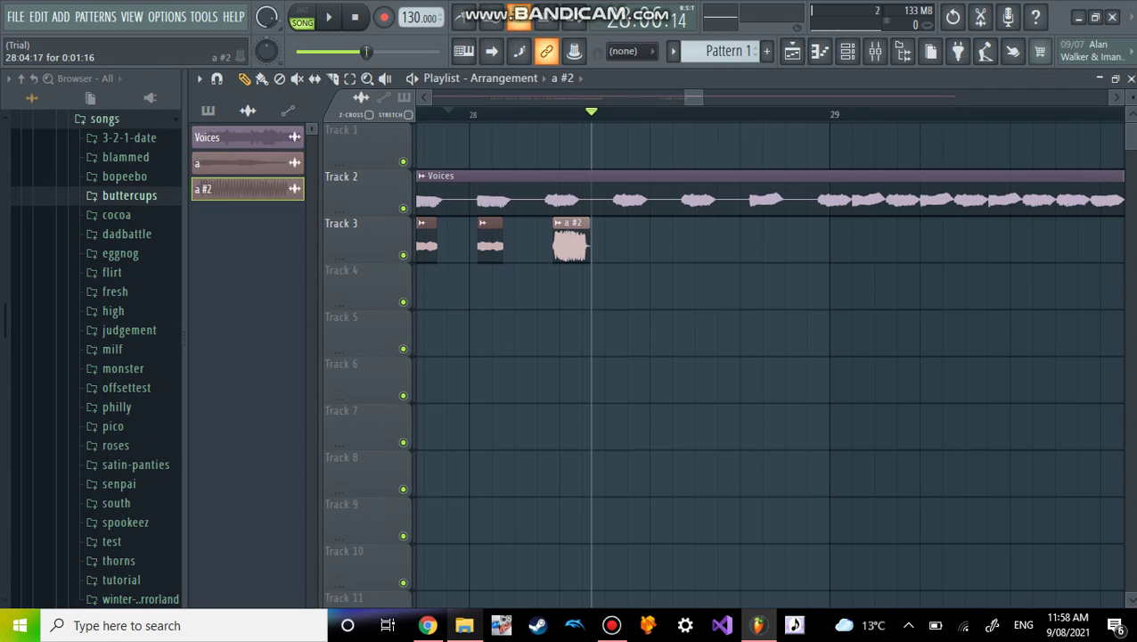
left_click_drag(583, 242, 580, 243)
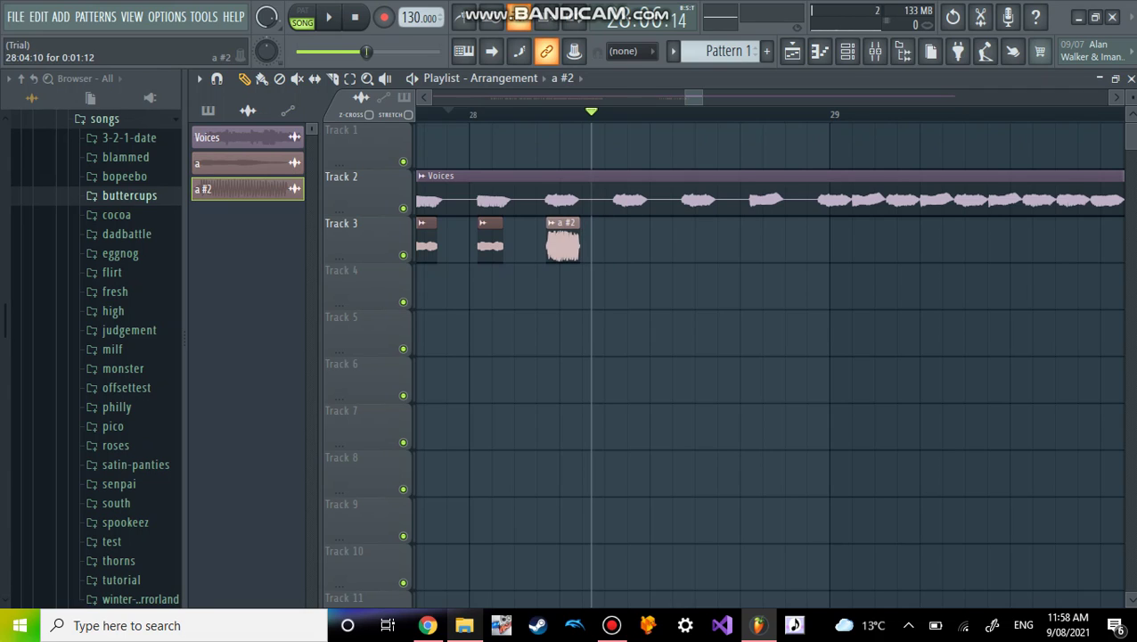
left_click_drag(651, 241, 627, 241)
left_click_drag(708, 241, 696, 241)
left_click_drag(784, 240, 765, 240)
left_click(501, 113)
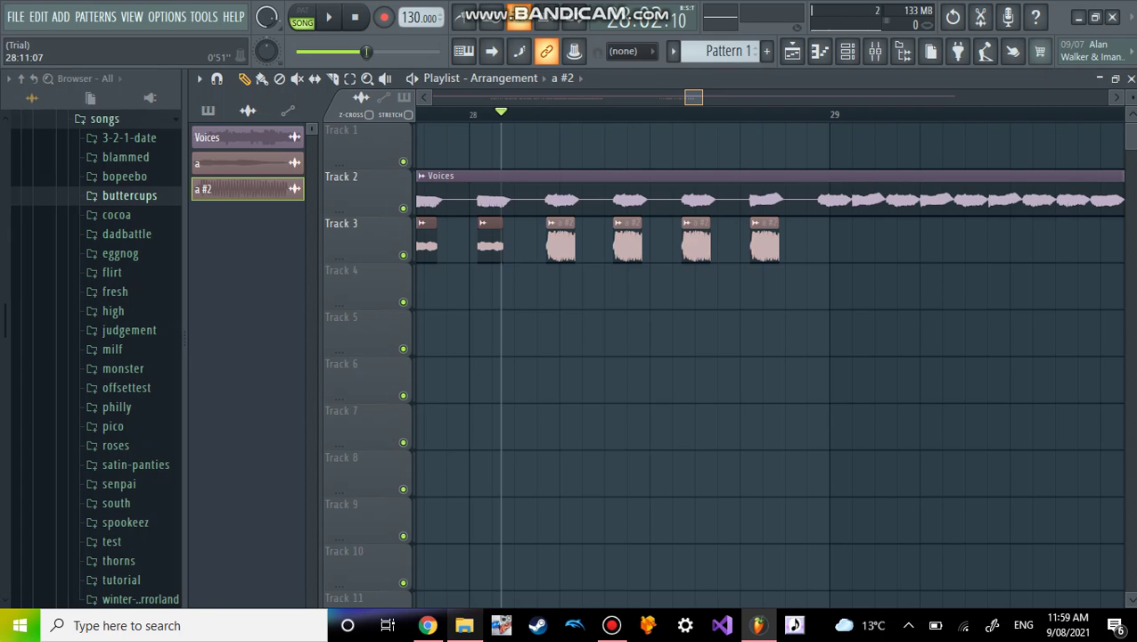
Place seven "a #2" clips on Track 3 beneath the connected Voices notes from the end of bar 28 to about 29:09
scroll(768, 348, "right", 5)
left_click_drag(641, 240, 744, 241)
left_click(646, 241)
left_click(753, 241)
left_click(818, 241)
left_click_drag(818, 240, 778, 241)
left_click(811, 241)
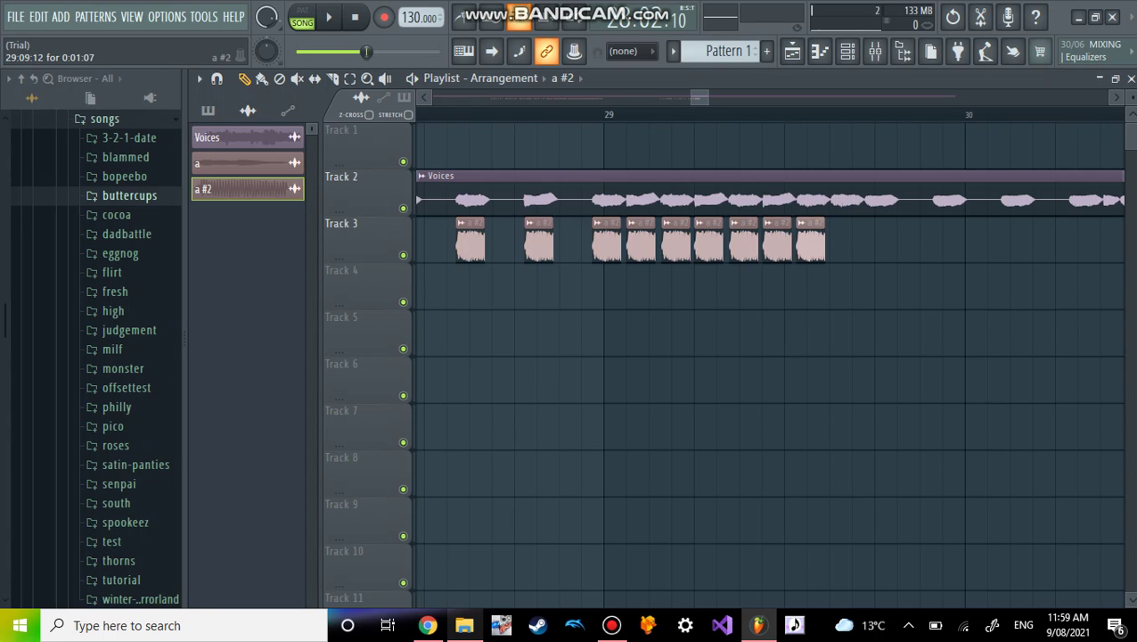
Complete the bar 29 run with two more "a #2" clips up to 29:12 and play the section back from bar 28
left_click(849, 240)
left_click_drag(849, 240, 845, 241)
left_click(879, 241)
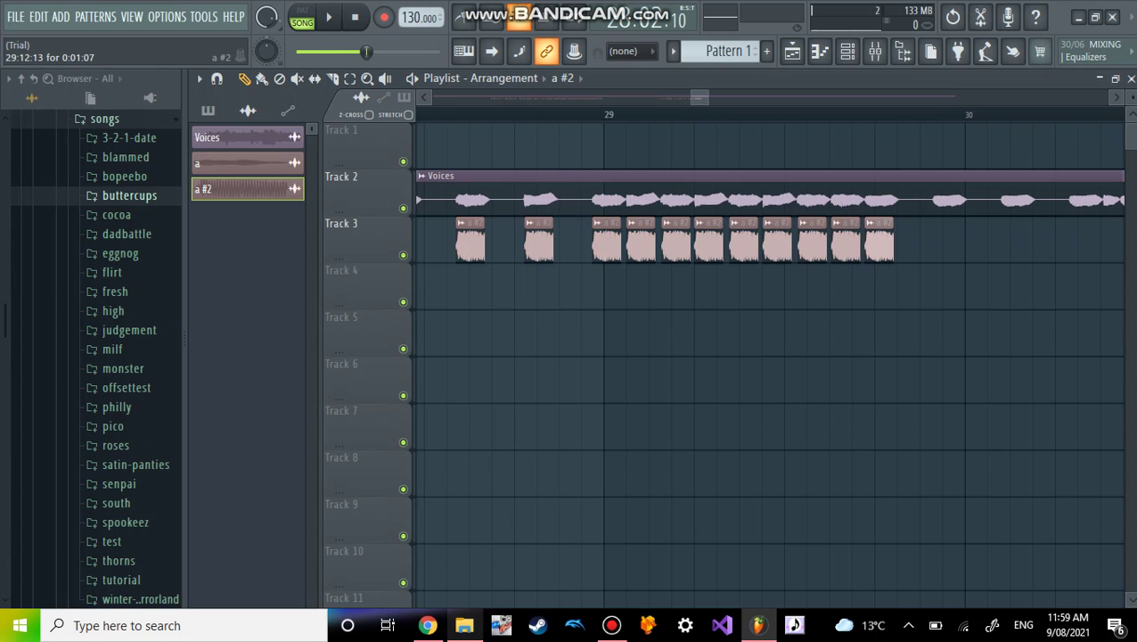
key("space")
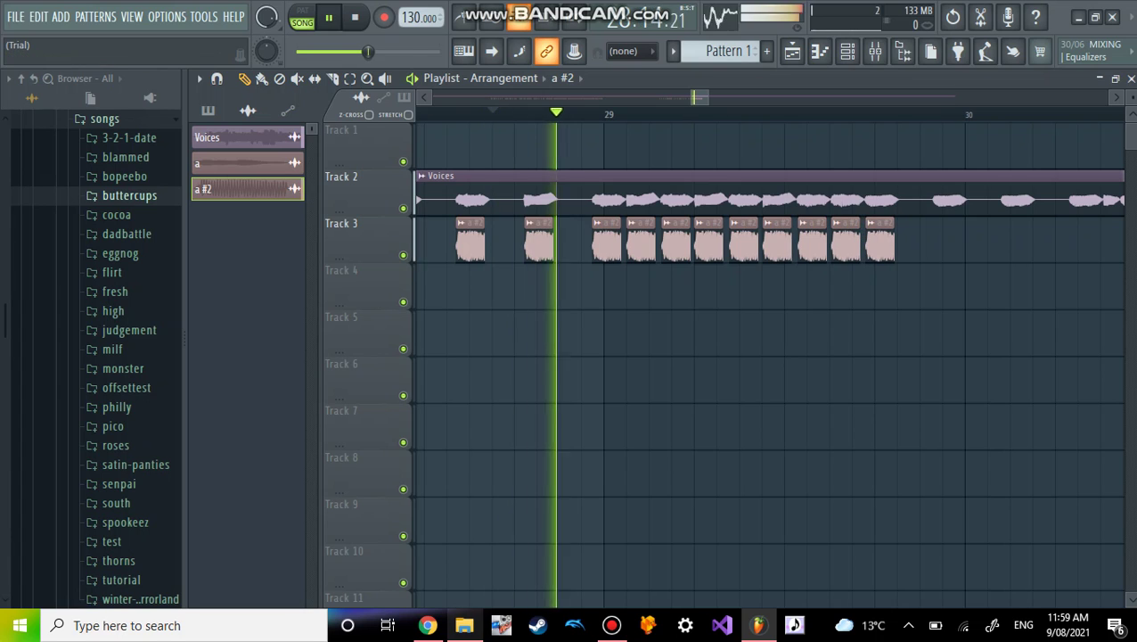
key("space")
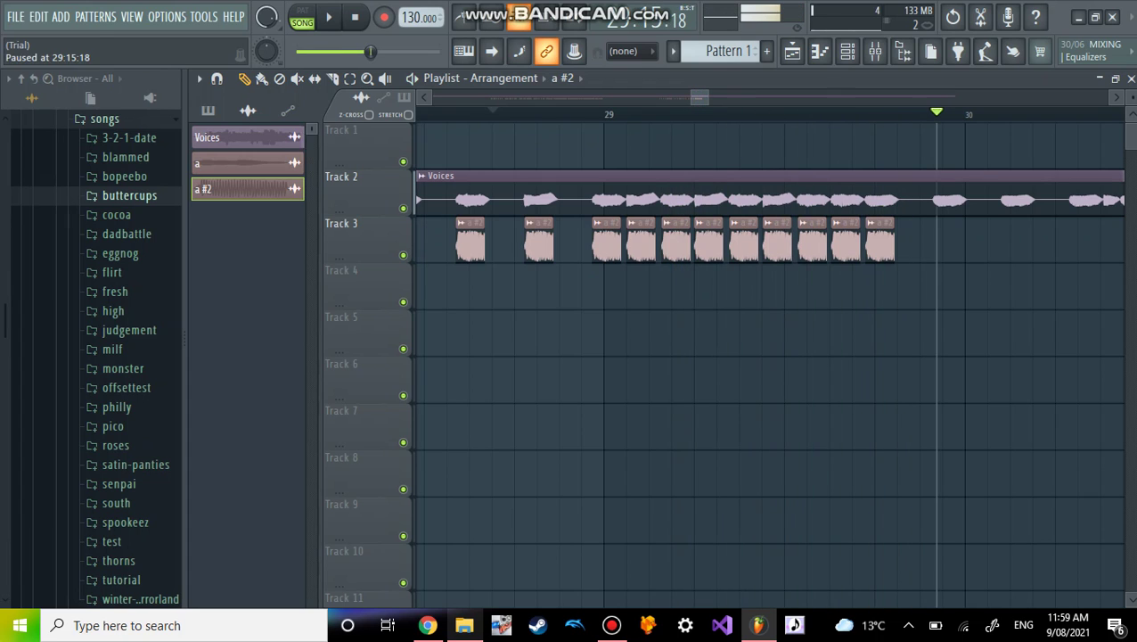
Place two "a #2" clips on Track 3 beneath the separated Voices notes on either side of the start of bar 30 and play on
scroll(660, 241, "right", 4)
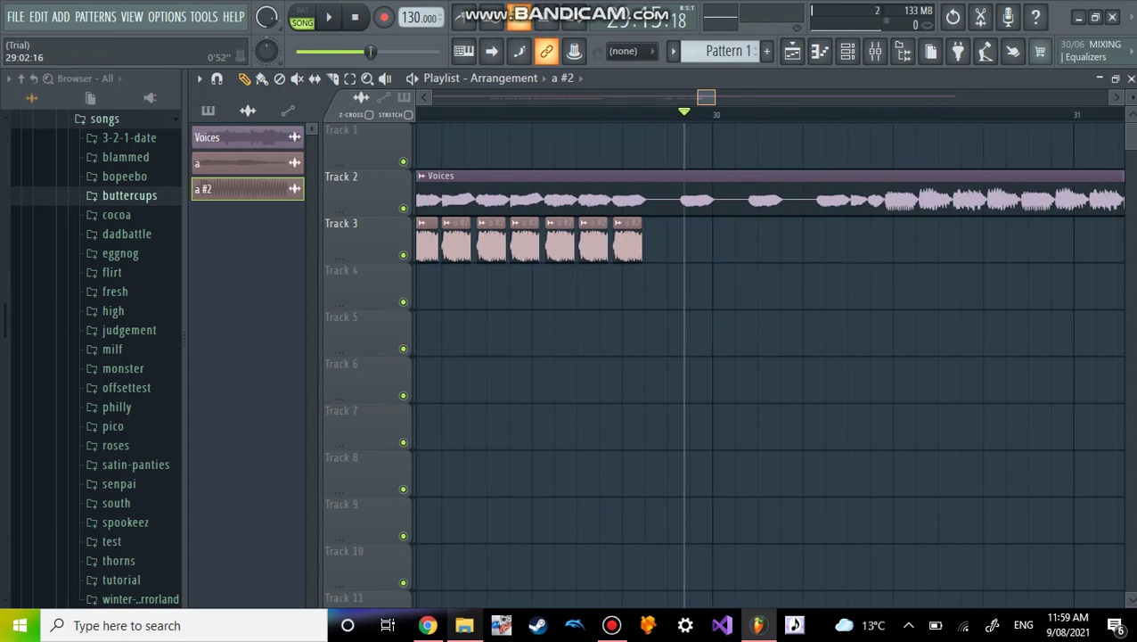
left_click(660, 241)
left_click_drag(754, 240, 726, 241)
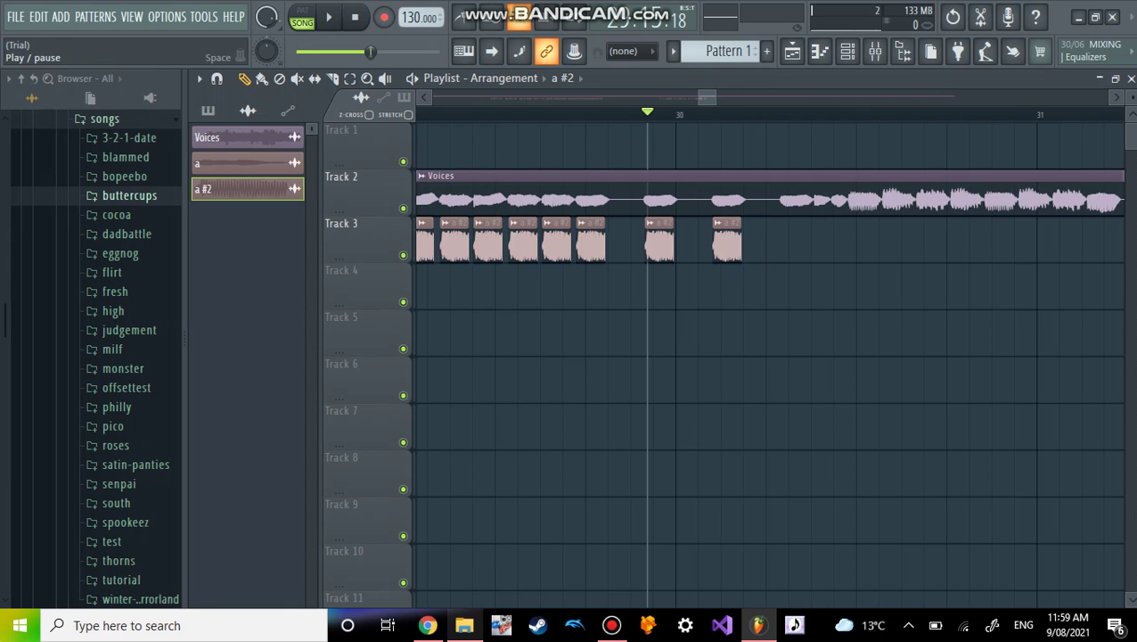
key("space")
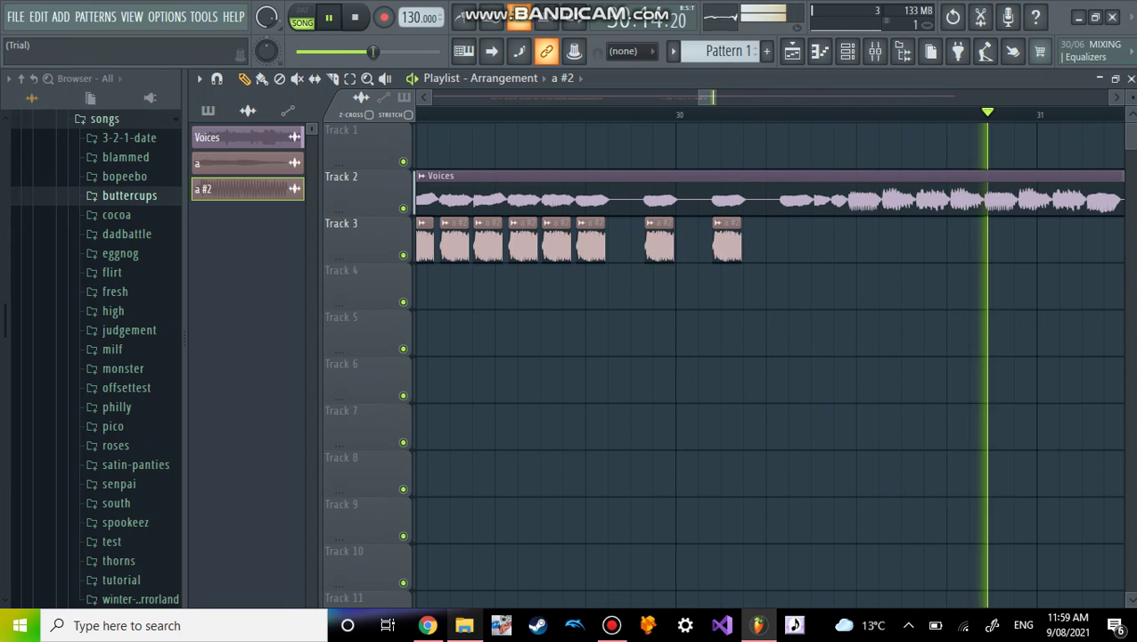
key("space")
Place one "a #2" clip at about 30:05 and two much shorter ones right after it under the quick Voices notes
left_click(790, 240)
left_click_drag(790, 240, 796, 241)
left_click(868, 241)
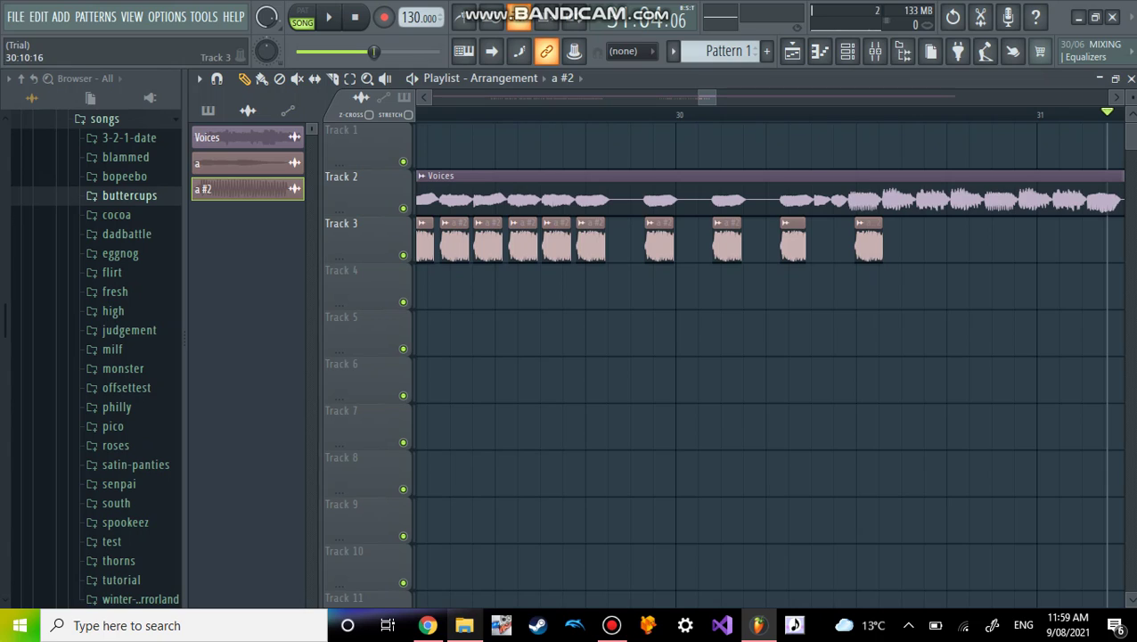
left_click_drag(881, 241, 872, 241)
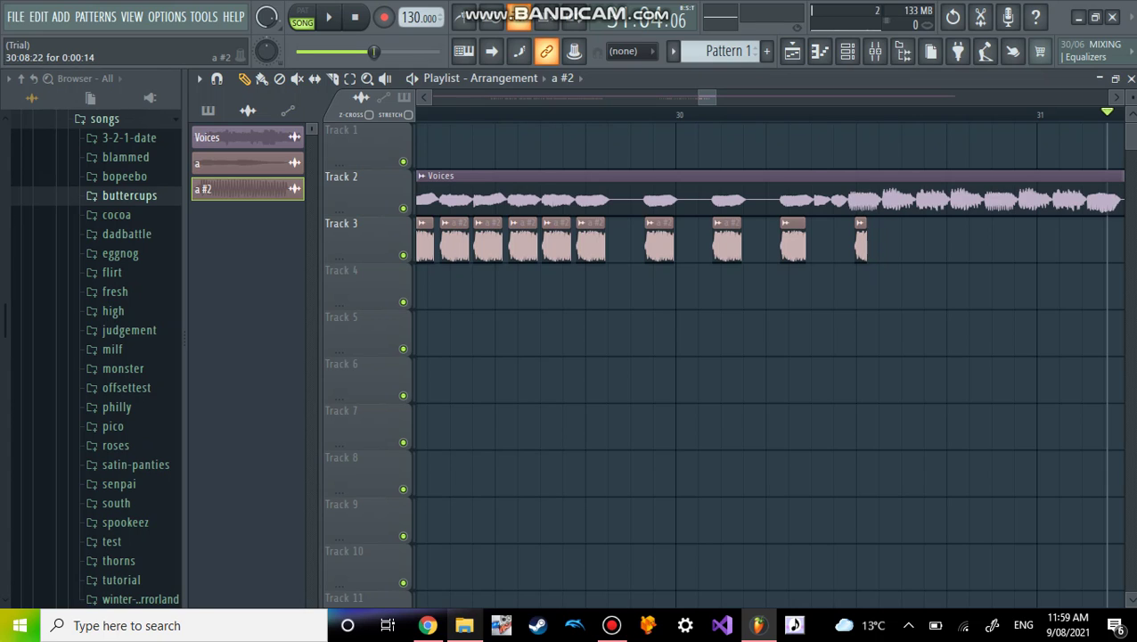
mouse_move(860, 241)
left_mouse_down()
mouse_move(823, 241)
mouse_move(838, 241)
left_mouse_up()
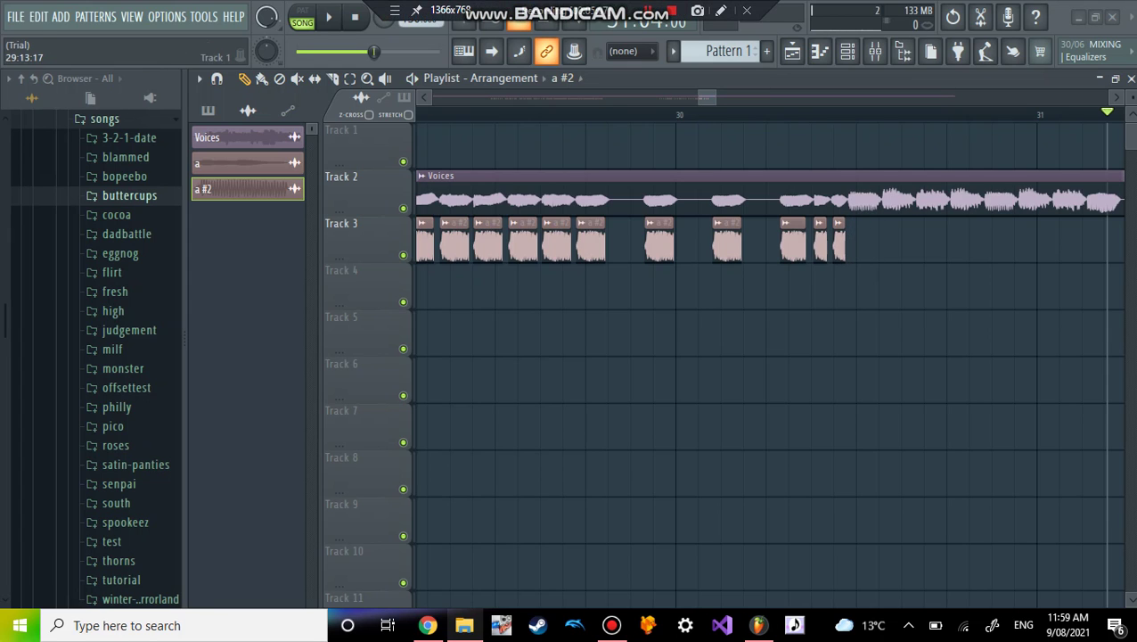
Place six "a #2" clips on Track 3 beneath the louder Voices notes from the middle of bar 30 to the start of bar 31
scroll(767, 357, "right", 3)
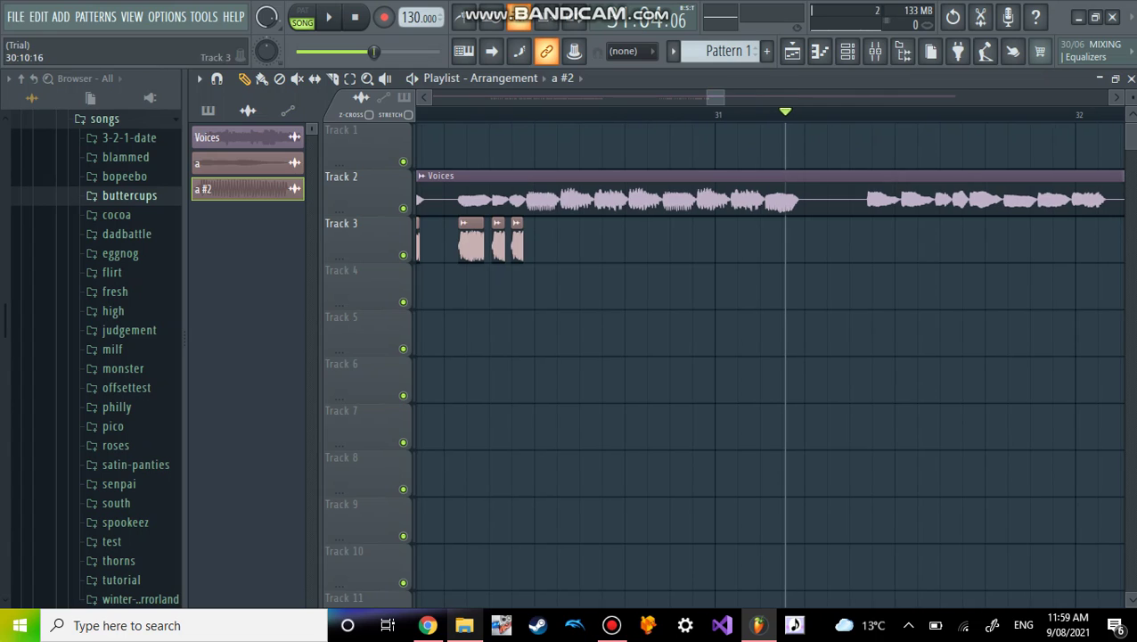
left_click_drag(627, 241, 541, 241)
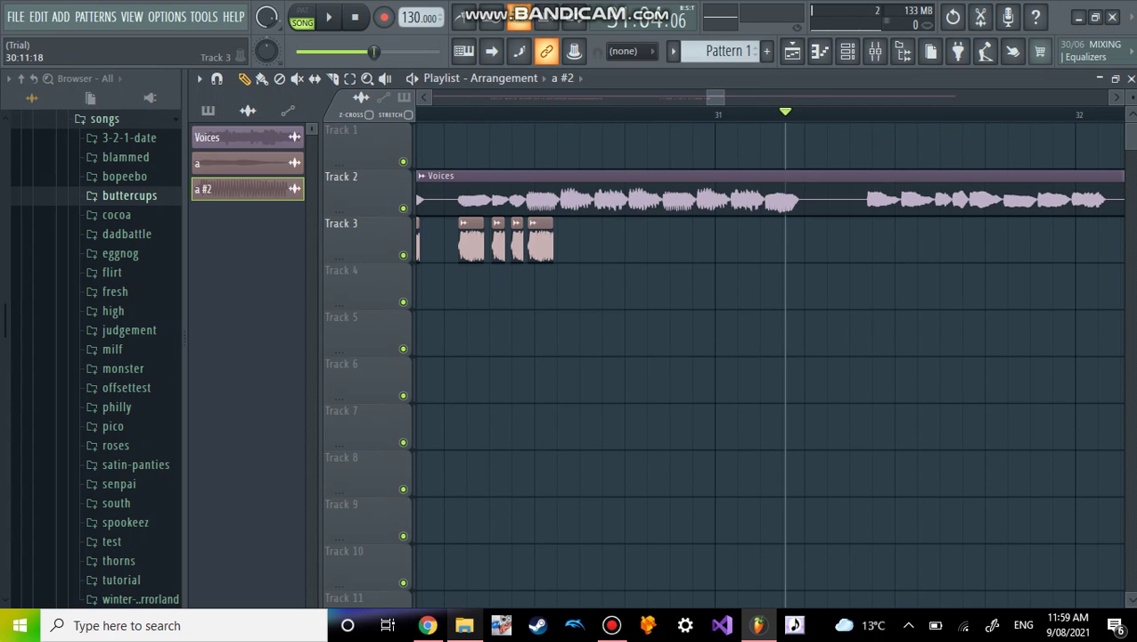
left_click(574, 240)
left_click(645, 241)
left_click_drag(645, 240, 607, 241)
left_click_drag(681, 241, 708, 240)
left_click(686, 240)
left_click(725, 241)
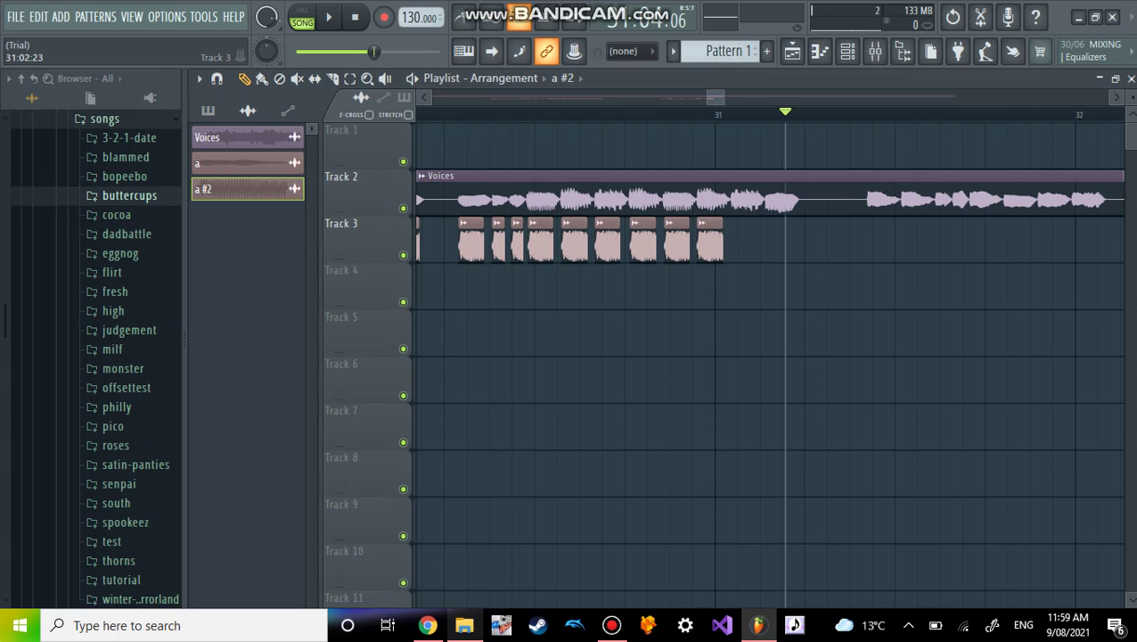
Place two more "a #2" clips under the last notes of the phrase in bar 31 and play the section back from bar 30
left_click(775, 241)
left_click_drag(775, 240, 745, 241)
left_click(842, 240)
left_click_drag(842, 241, 778, 240)
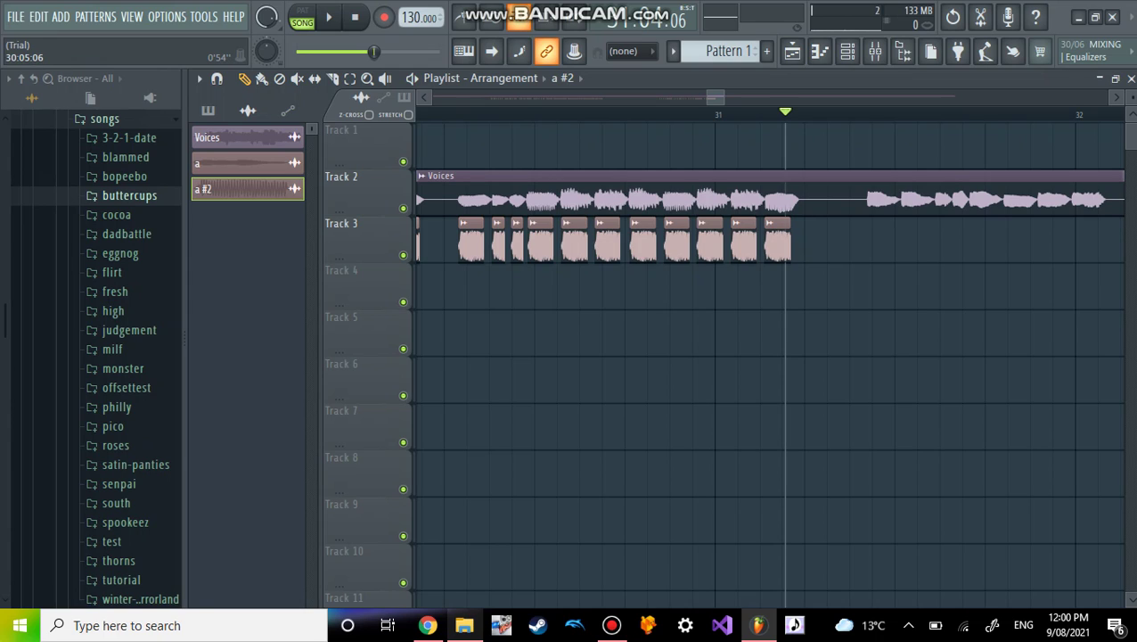
key("space")
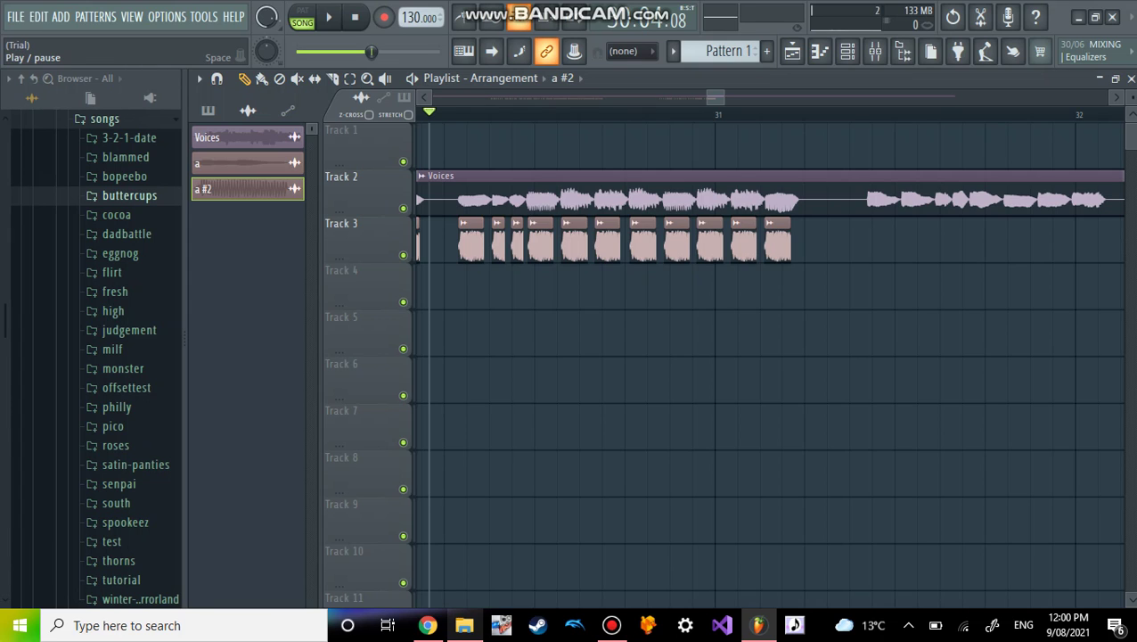
left_click(328, 17)
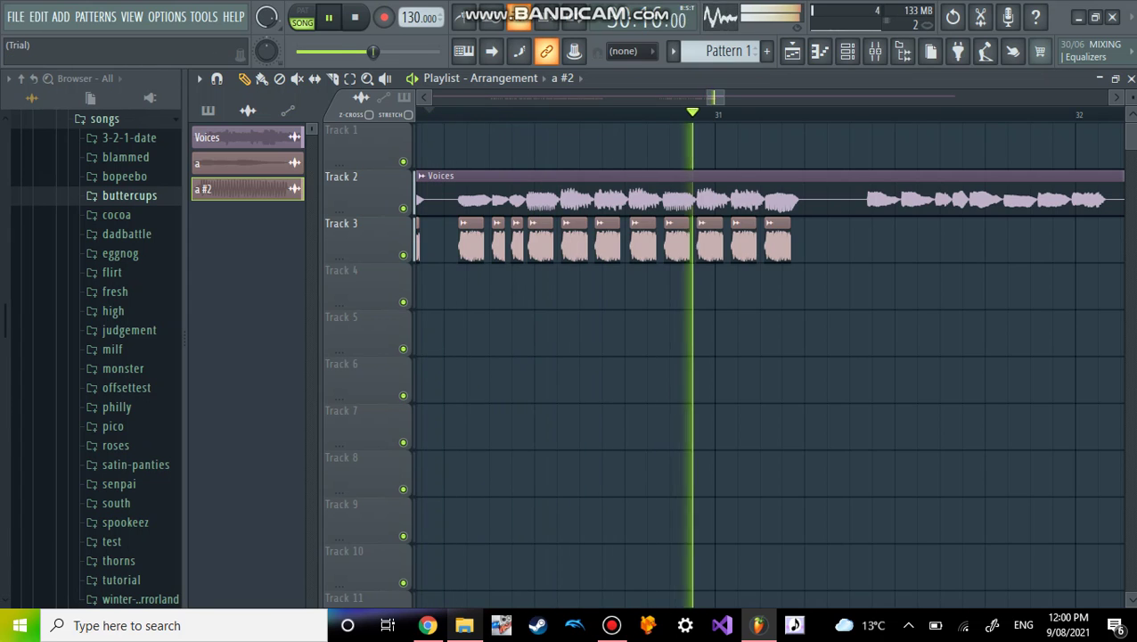
key("space")
left_click(478, 114)
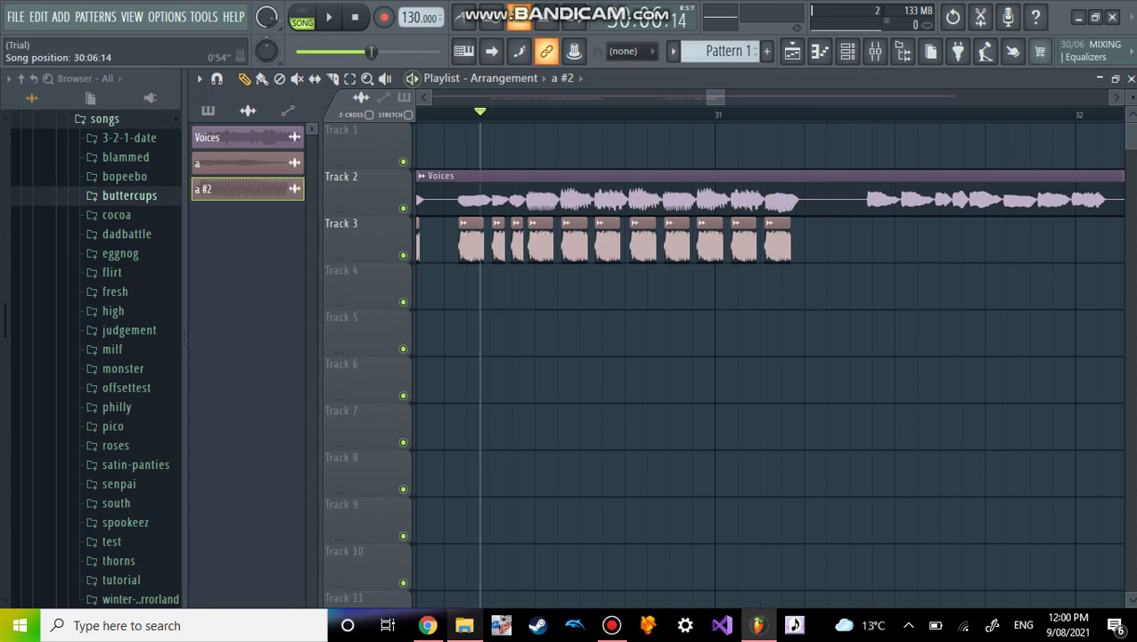
key("space")
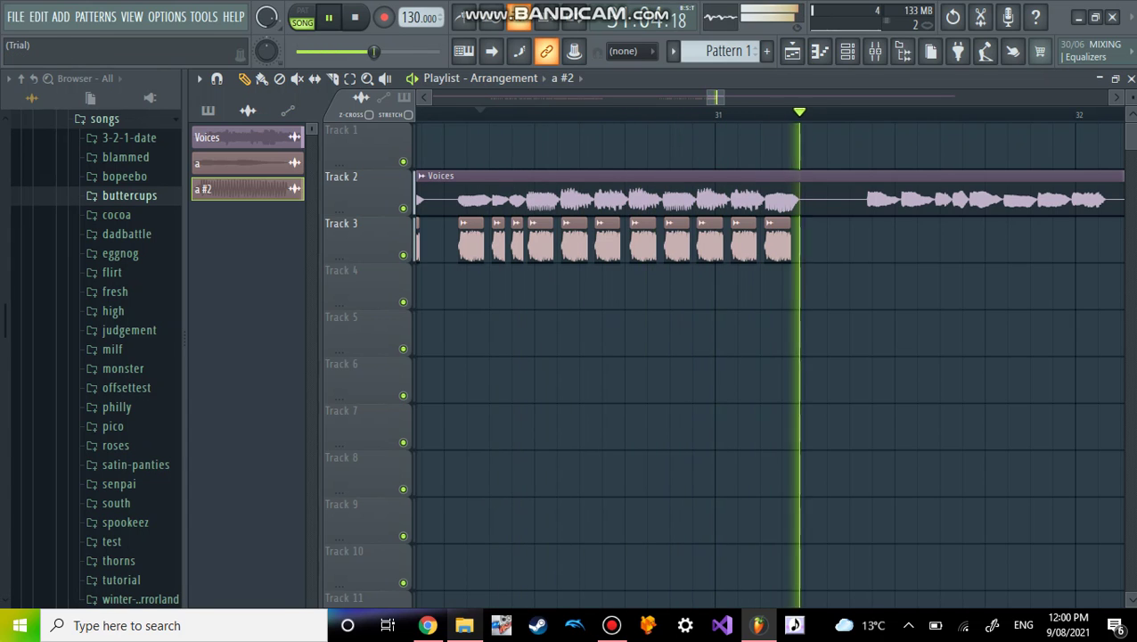
key("space")
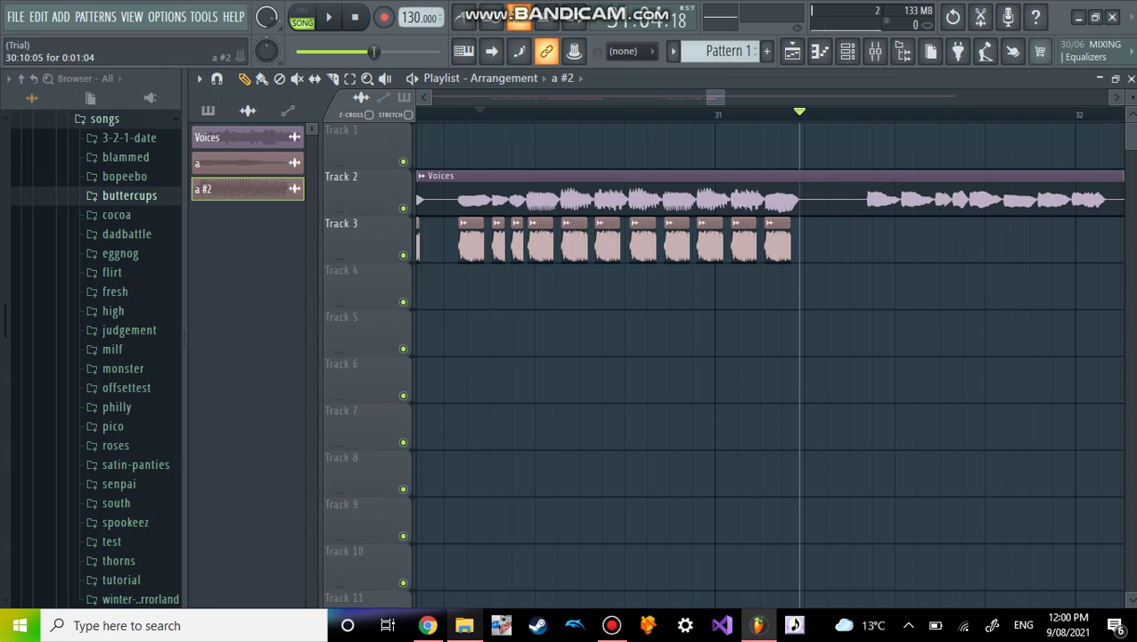
Place eight "a" clips on Track 4 directly beneath the last eight "a #2" clips on Track 3, from mid bar 30 into bar 31
left_click(241, 162)
mouse_move(567, 285)
left_mouse_down()
mouse_move(530, 285)
mouse_move(588, 285)
mouse_move(570, 285)
left_mouse_up()
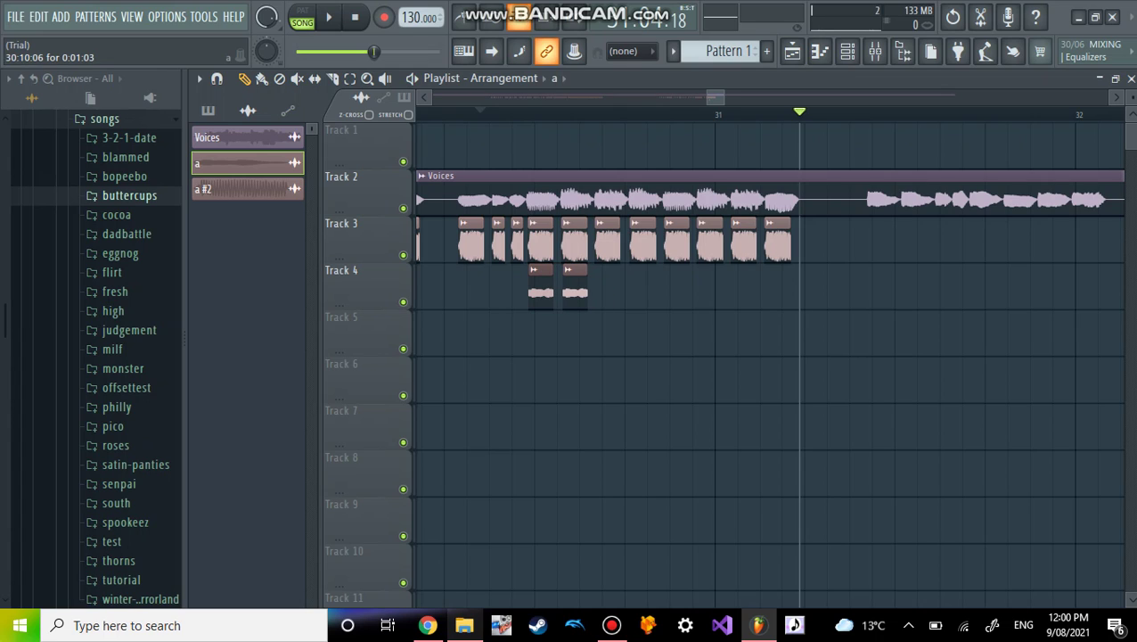
left_click(597, 286)
left_click_drag(667, 286, 711, 285)
left_click_drag(793, 285, 743, 286)
left_click(815, 286)
left_click_drag(815, 285, 777, 285)
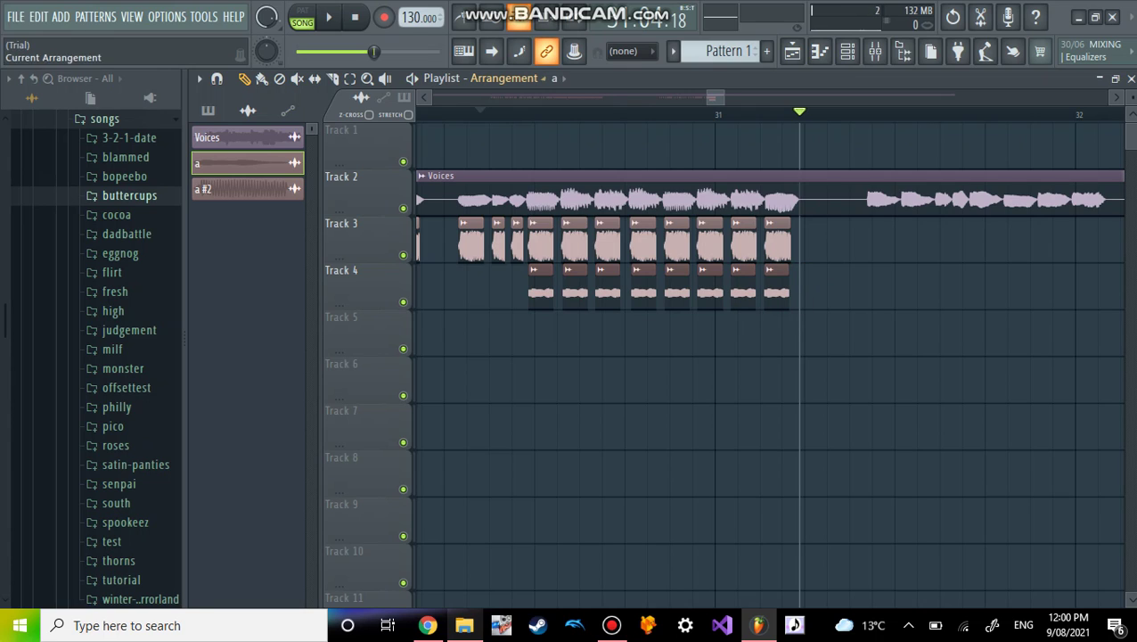
Play the layered phrase back from about 30:05 through the pause in the Voices audio in bar 31
left_click(463, 111)
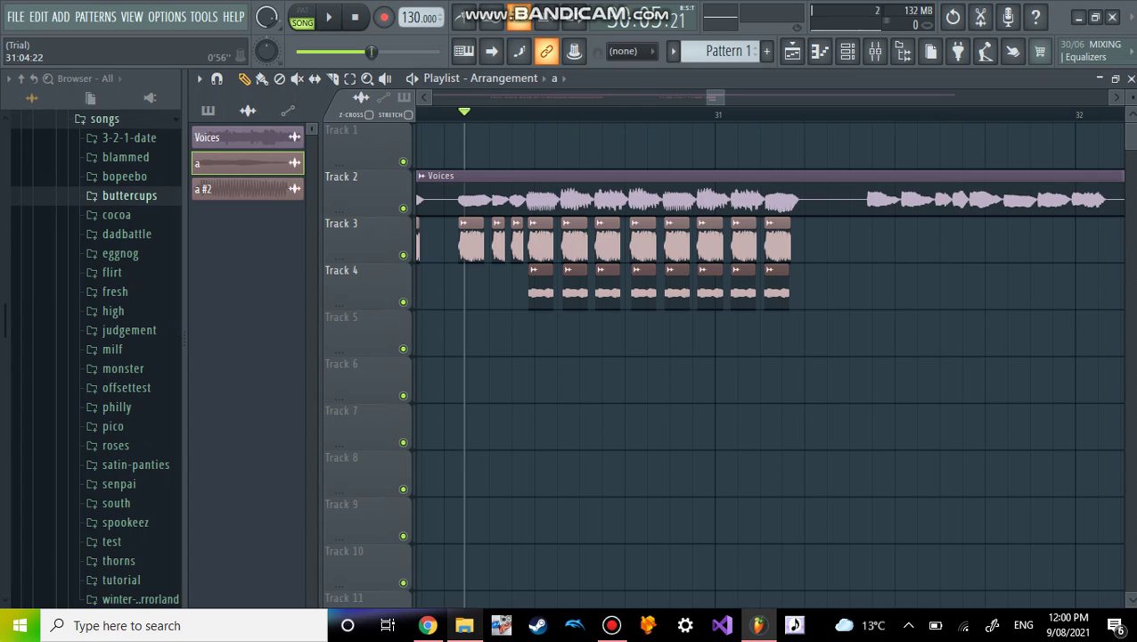
scroll(766, 357, "right", 3)
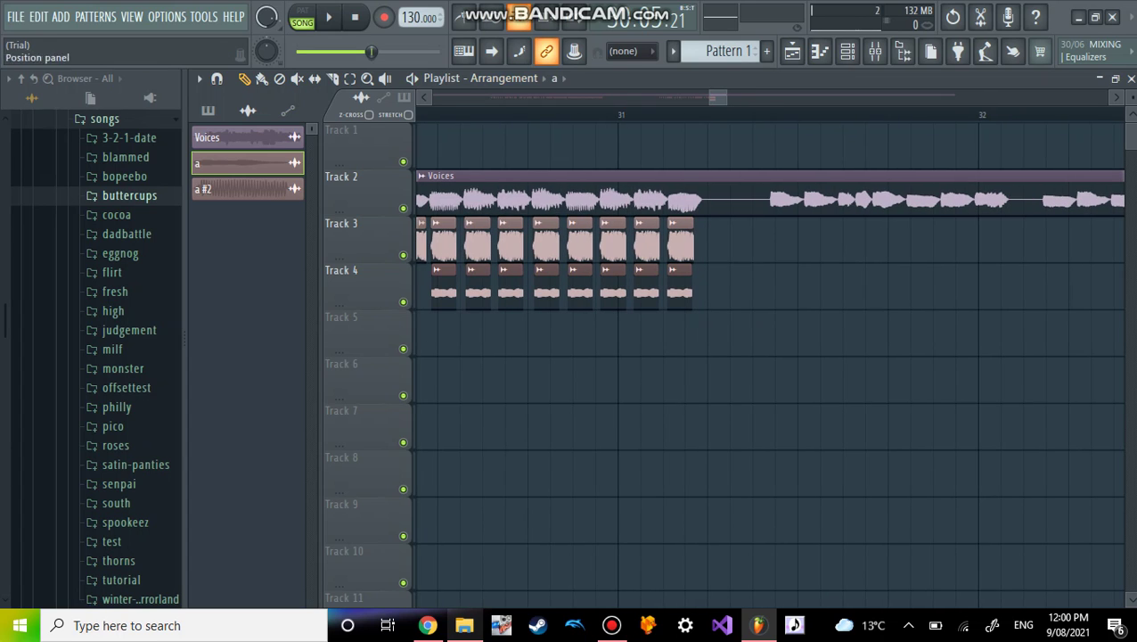
left_click(328, 17)
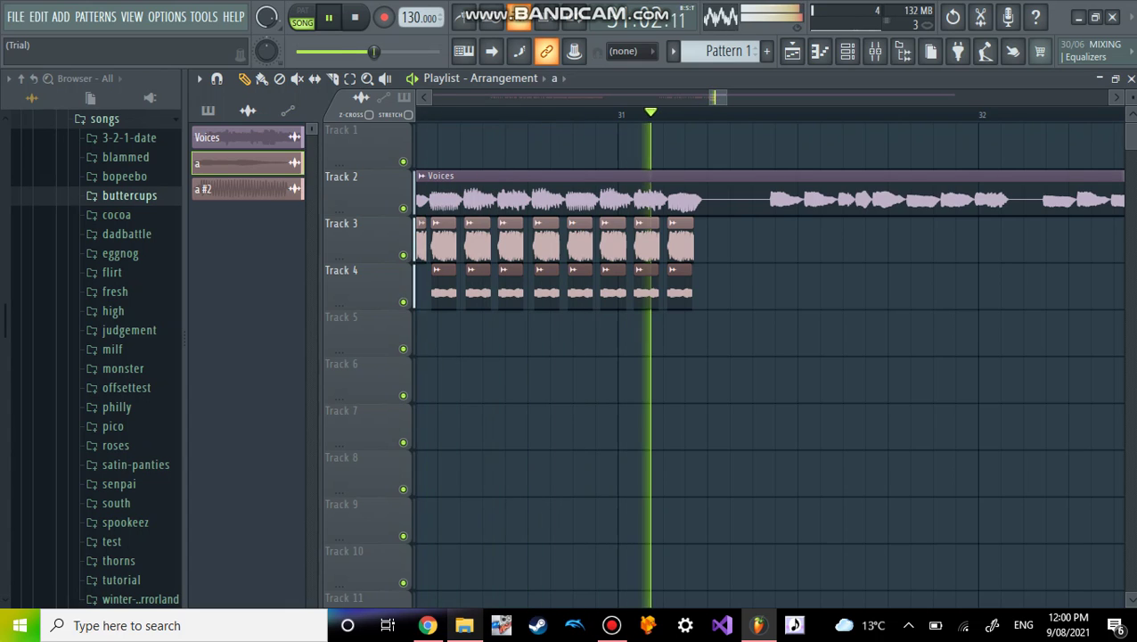
key("space")
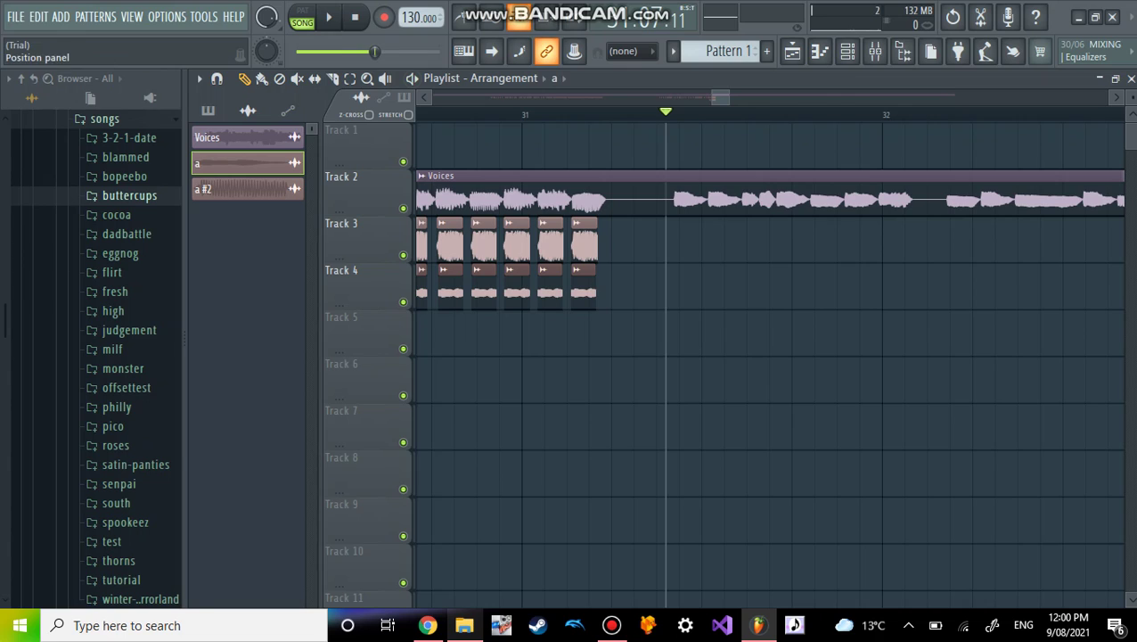
Place six "a" clips on Track 3 beneath the longer Voices notes from the middle of bar 31 to the start of bar 32
mouse_move(710, 241)
left_mouse_down()
mouse_move(686, 241)
mouse_move(723, 240)
left_mouse_up()
left_click(741, 241)
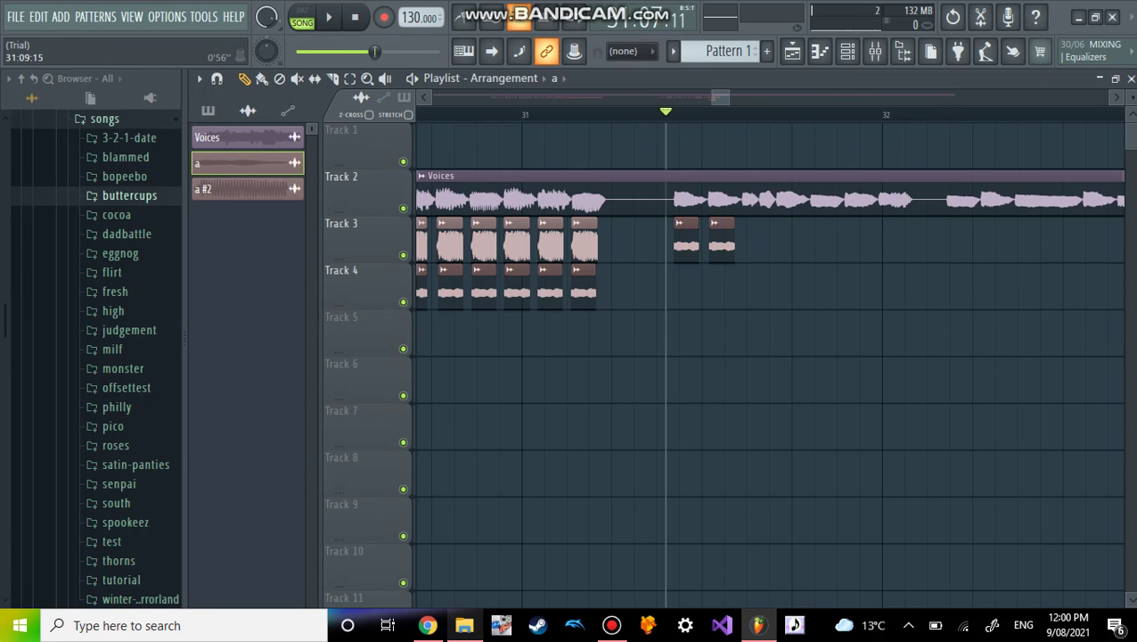
scroll(713, 240, "right", 1)
left_click_drag(730, 241, 796, 241)
Place six "a" clips on Track 3 beneath the Voices notes of the next phrase, starting at about 32:03
left_click_drag(880, 241, 863, 241)
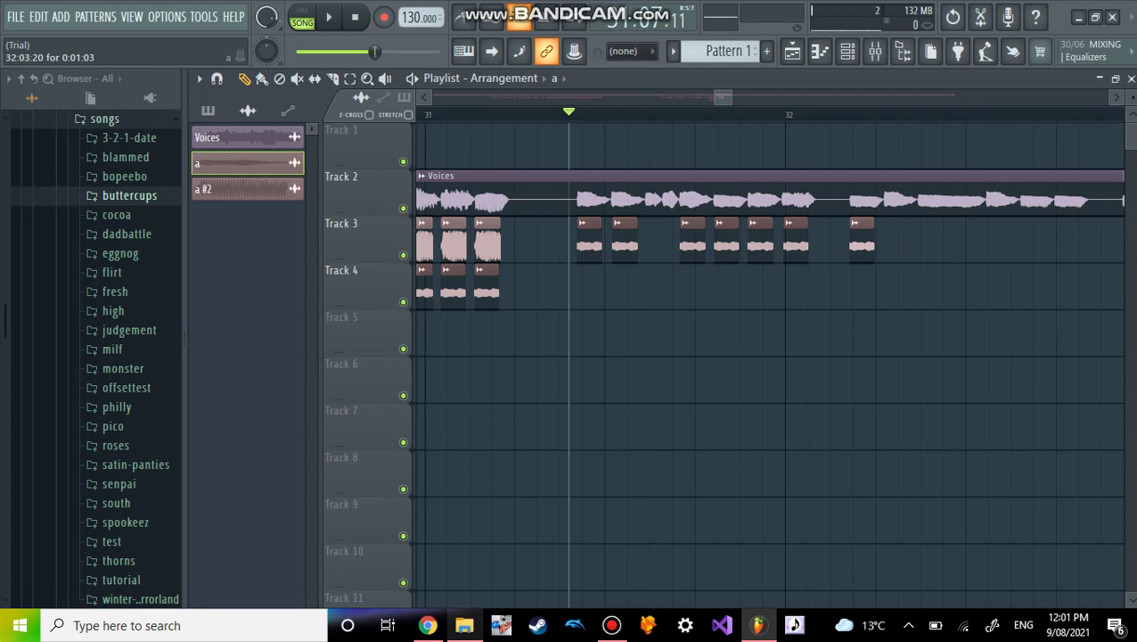
left_click_drag(952, 241, 894, 241)
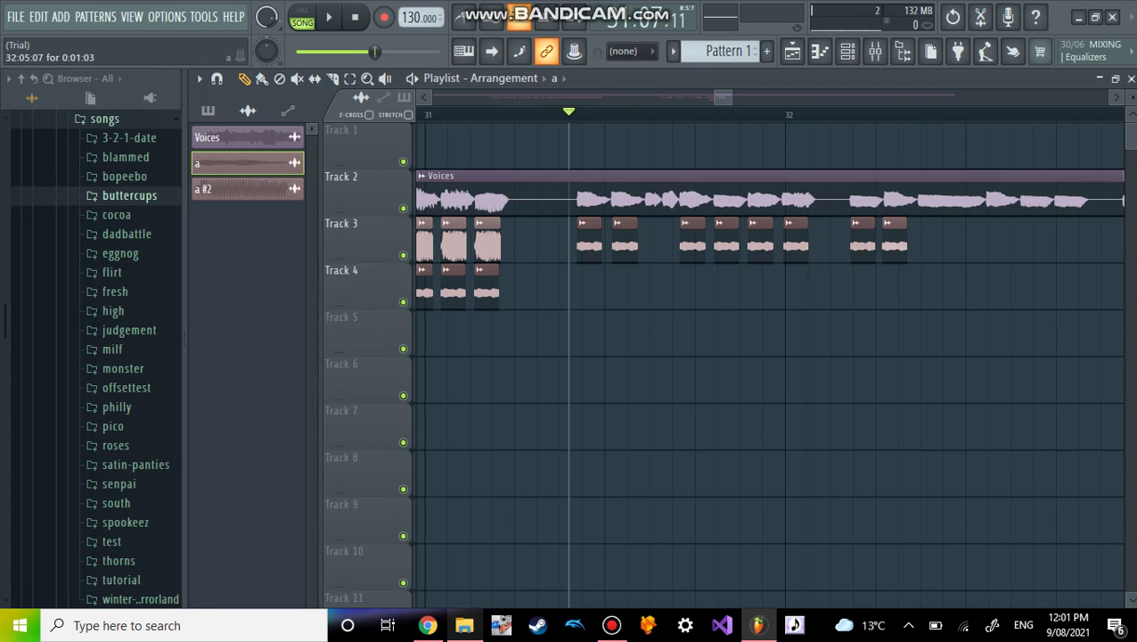
left_click_drag(967, 240, 933, 241)
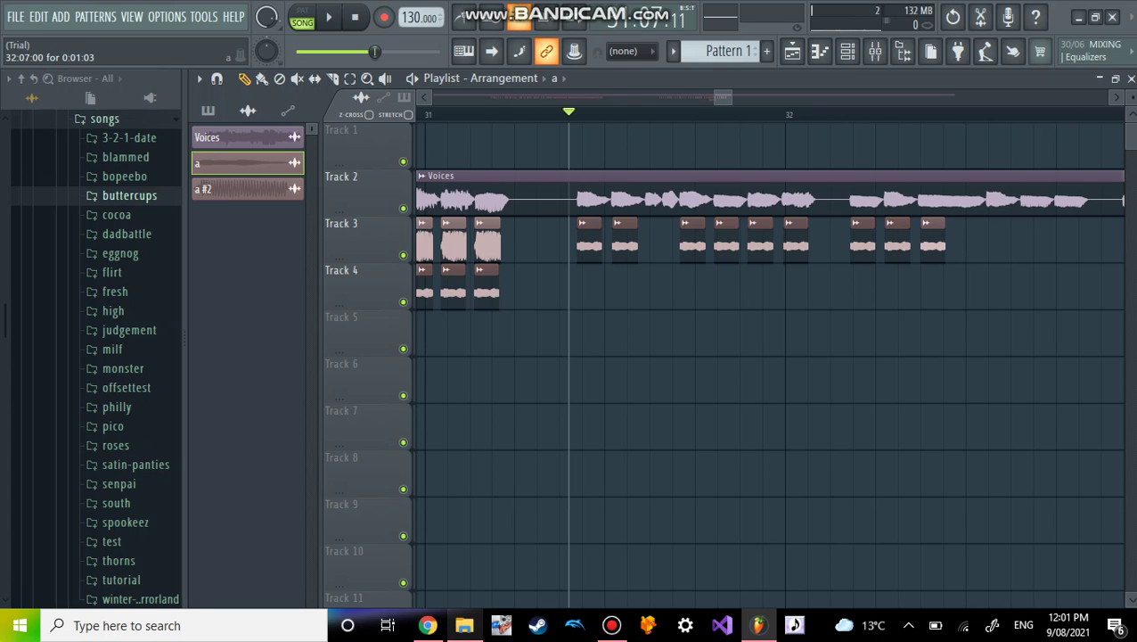
left_click_drag(1008, 241, 1034, 241)
left_click_drag(1104, 241, 1067, 240)
Add two "a" clips shortened to about 0:00:17 on Track 3 under the quick Voices notes from 31:10:19
left_click(760, 334)
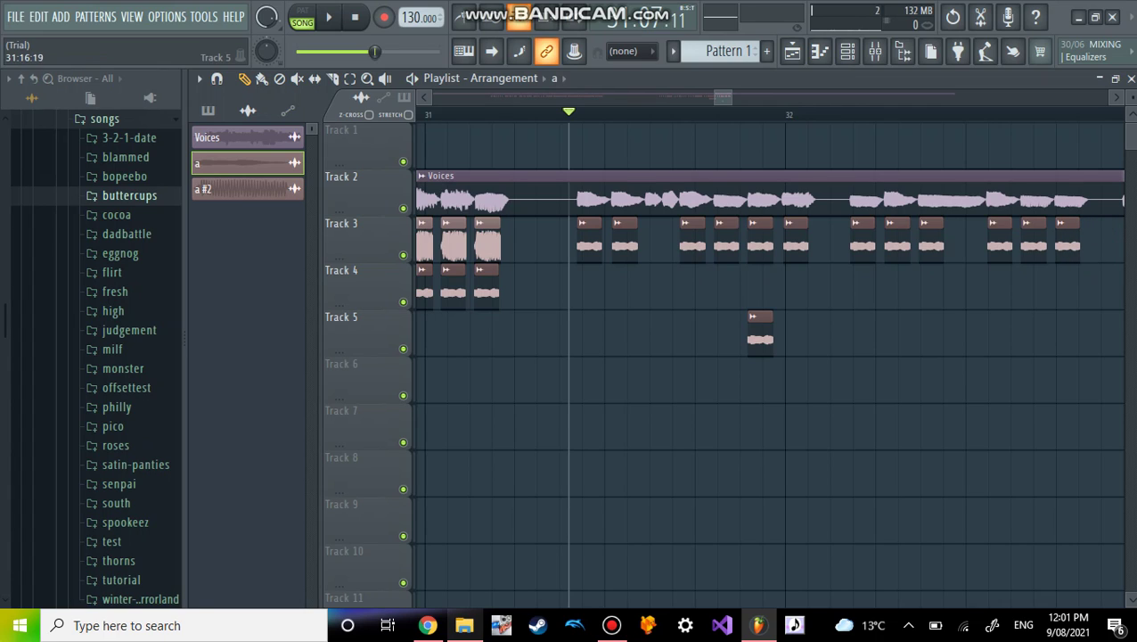
left_click_drag(771, 337, 653, 242)
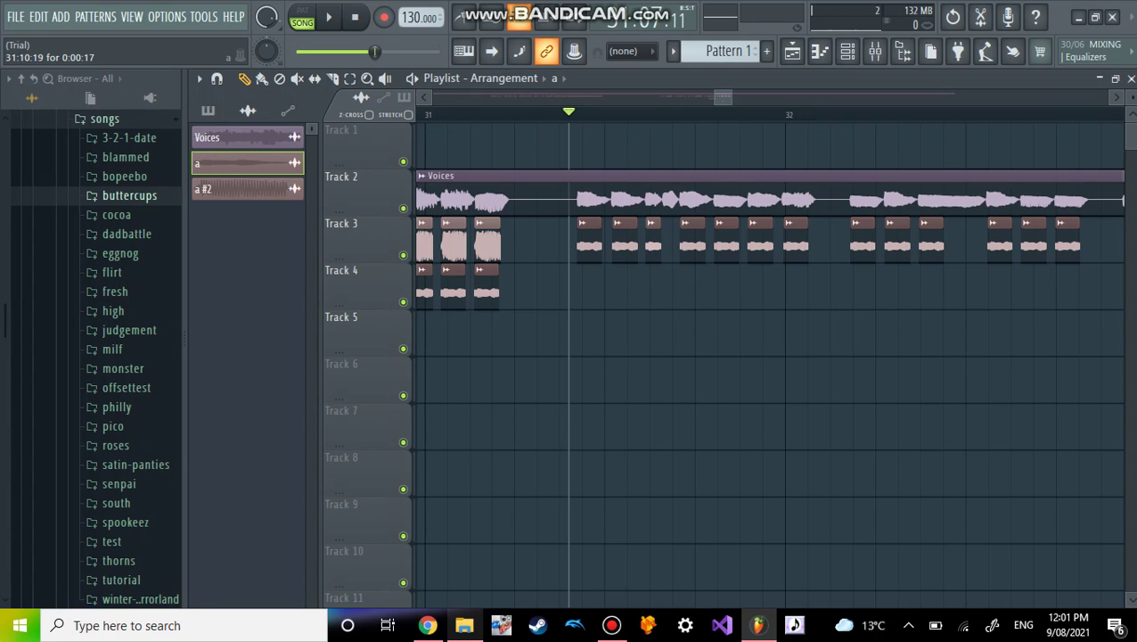
left_click(690, 334)
left_click_drag(690, 334, 674, 242)
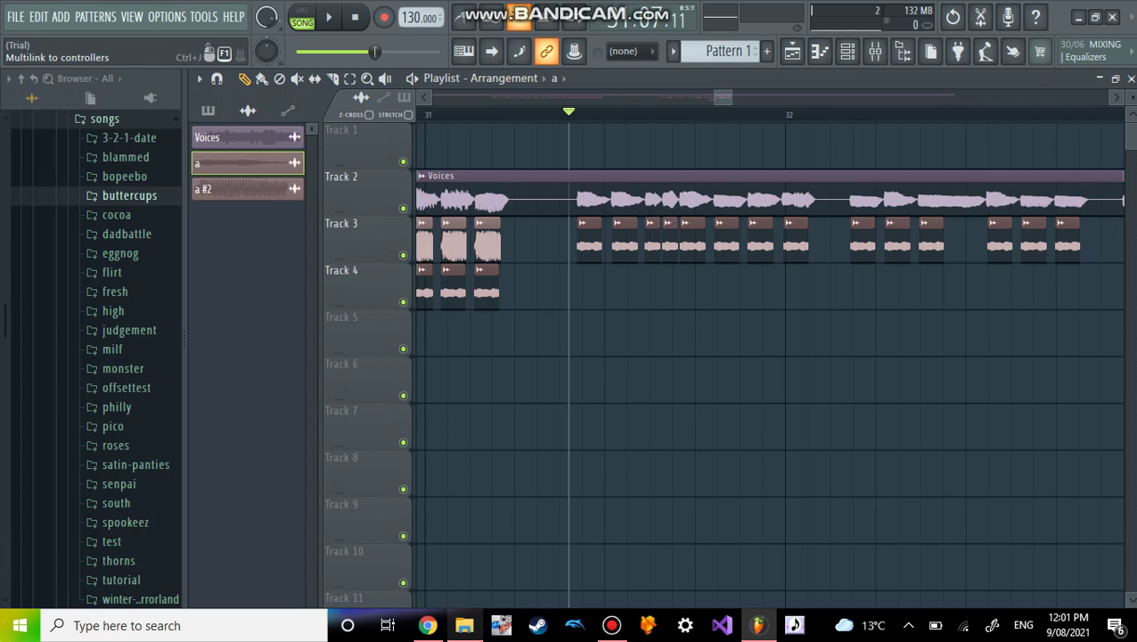
Play the new "a" clips back from bar 31 to just before bar 33
mouse_move(570, 10)
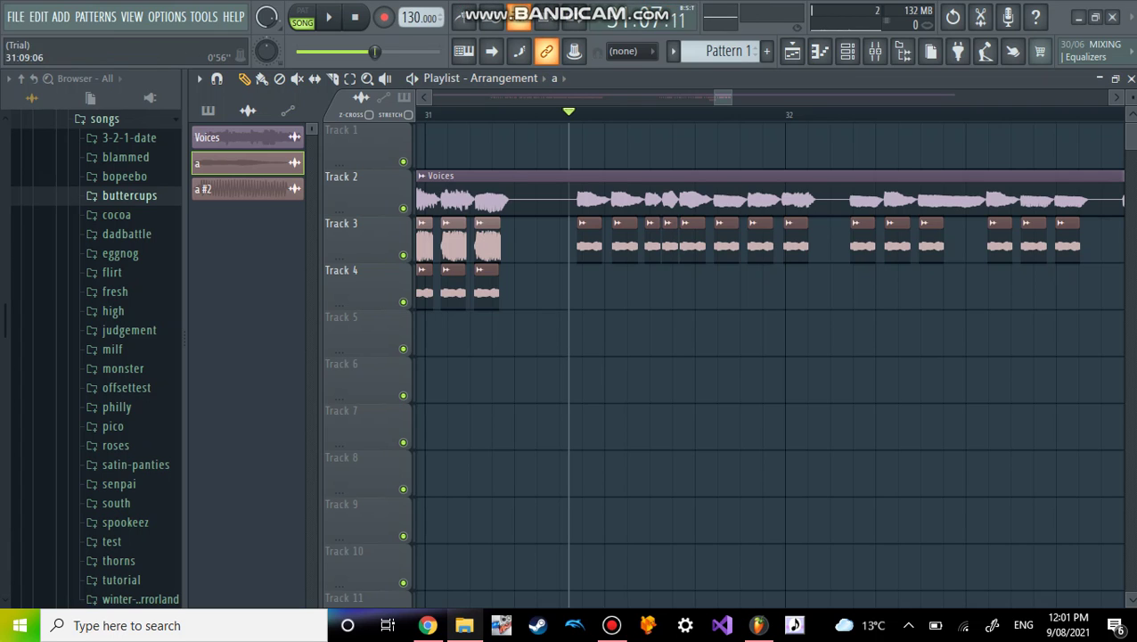
scroll(646, 19, "down", 4)
scroll(646, 19, "up", 10)
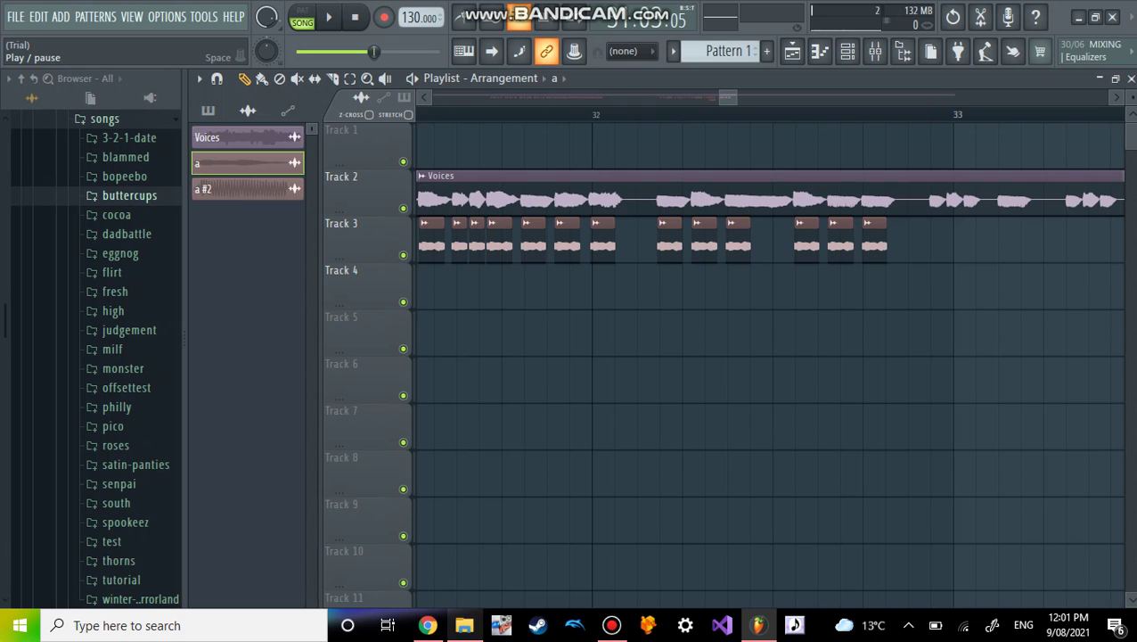
left_click(328, 16)
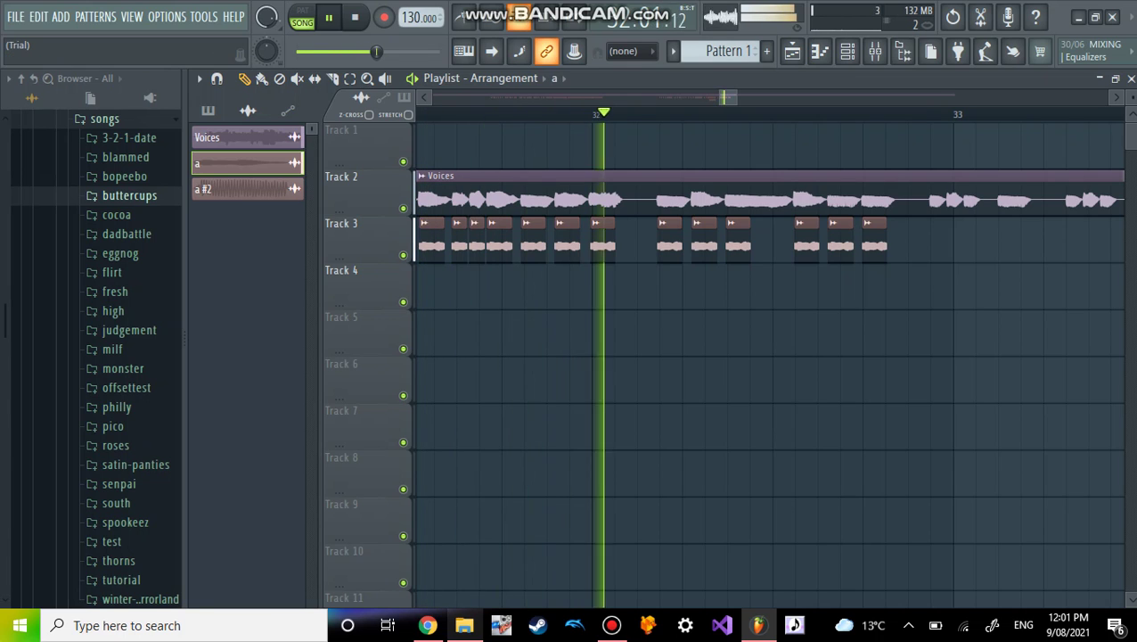
key("space")
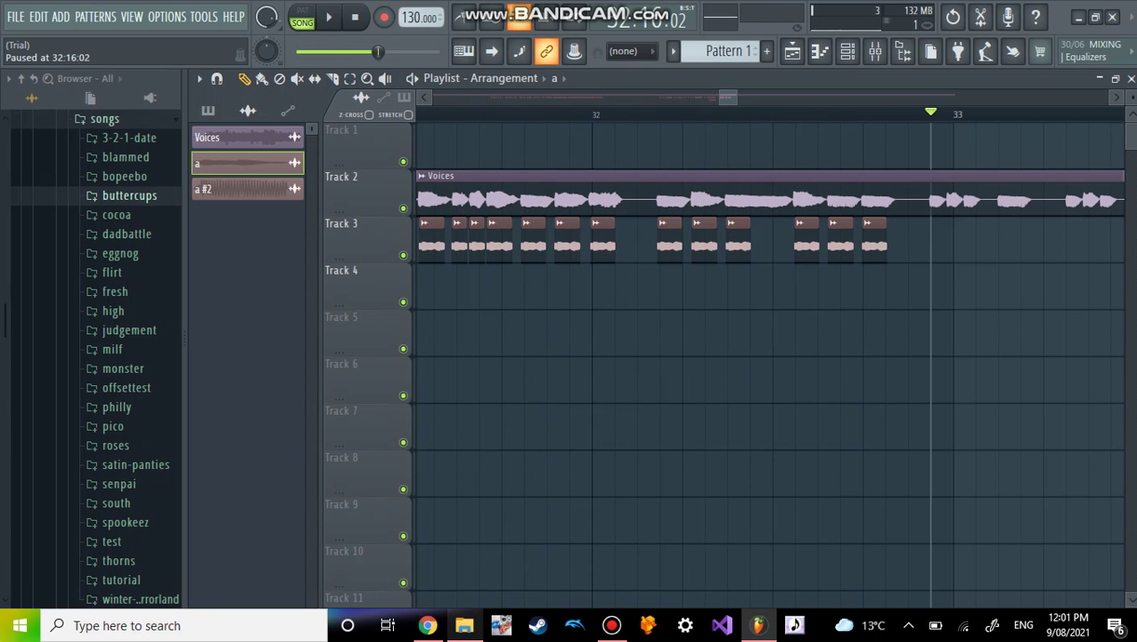
Place three short "a" clips on Track 3 from 32:15:23 to 33:01:11, each under one of the quick Voices notes
left_click(926, 238)
left_click_drag(927, 238, 937, 239)
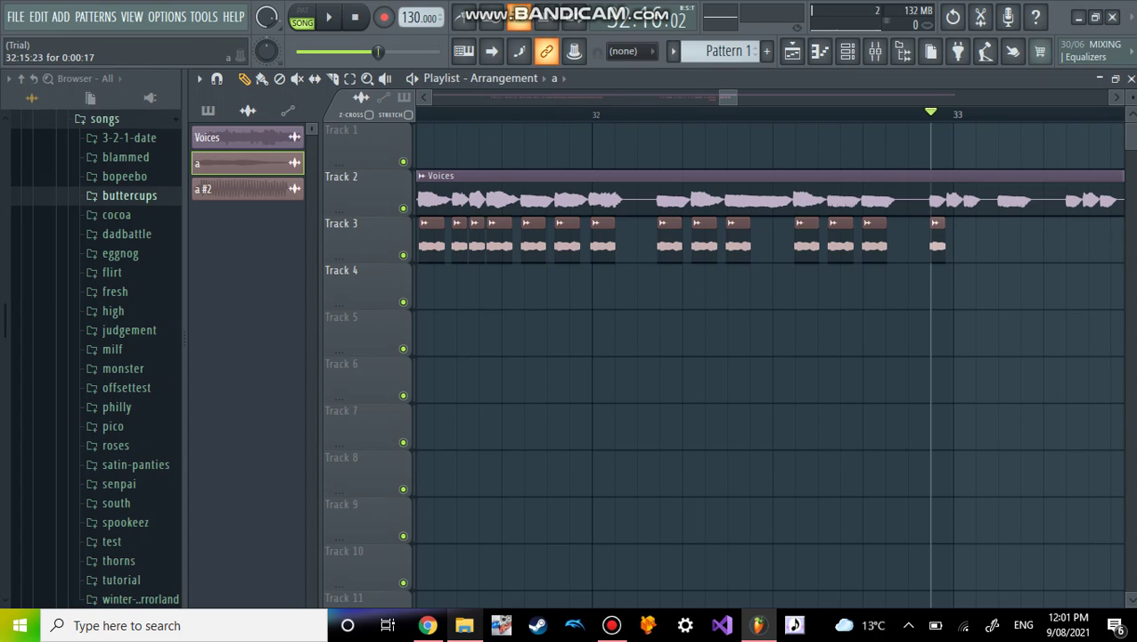
scroll(766, 356, "right", 4)
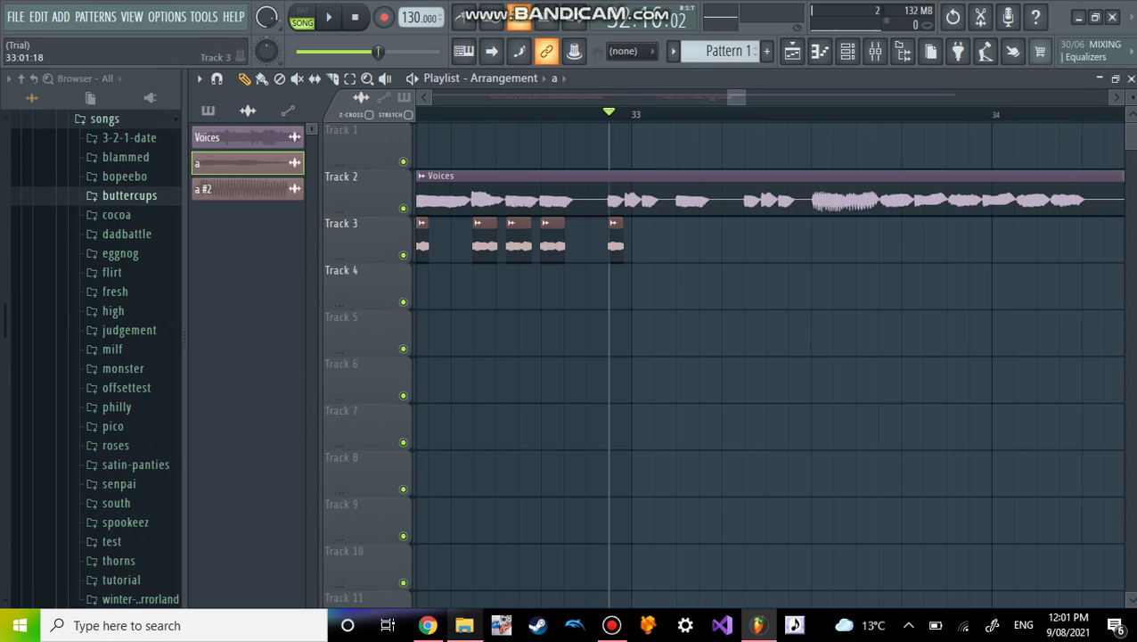
left_click(649, 238)
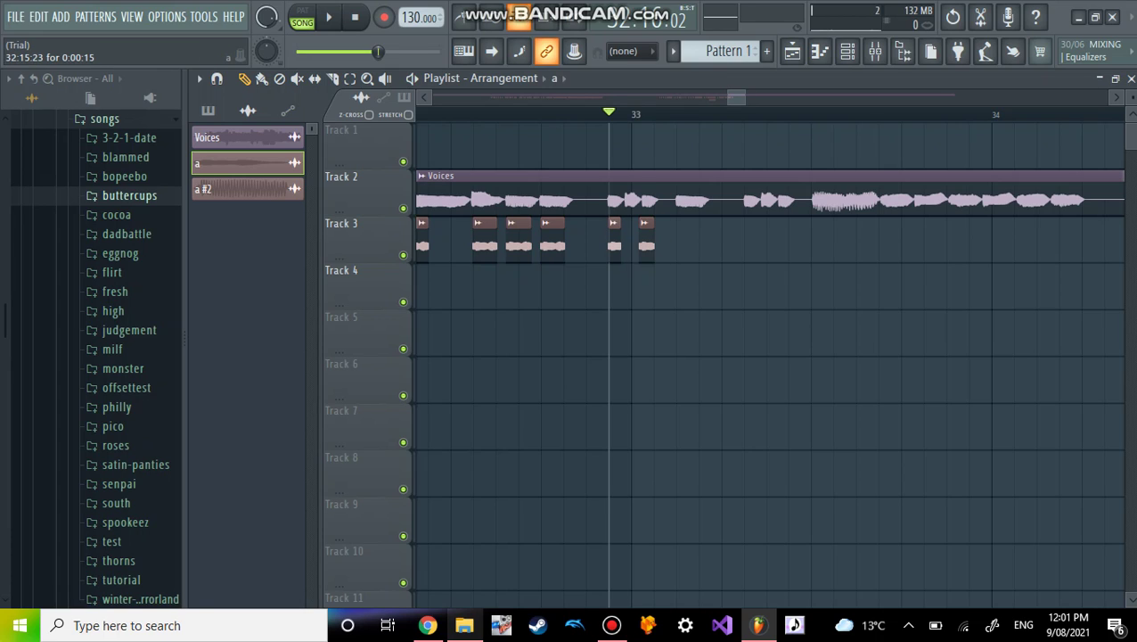
mouse_move(647, 239)
left_mouse_down()
mouse_move(633, 239)
mouse_move(680, 239)
mouse_move(650, 239)
left_mouse_up()
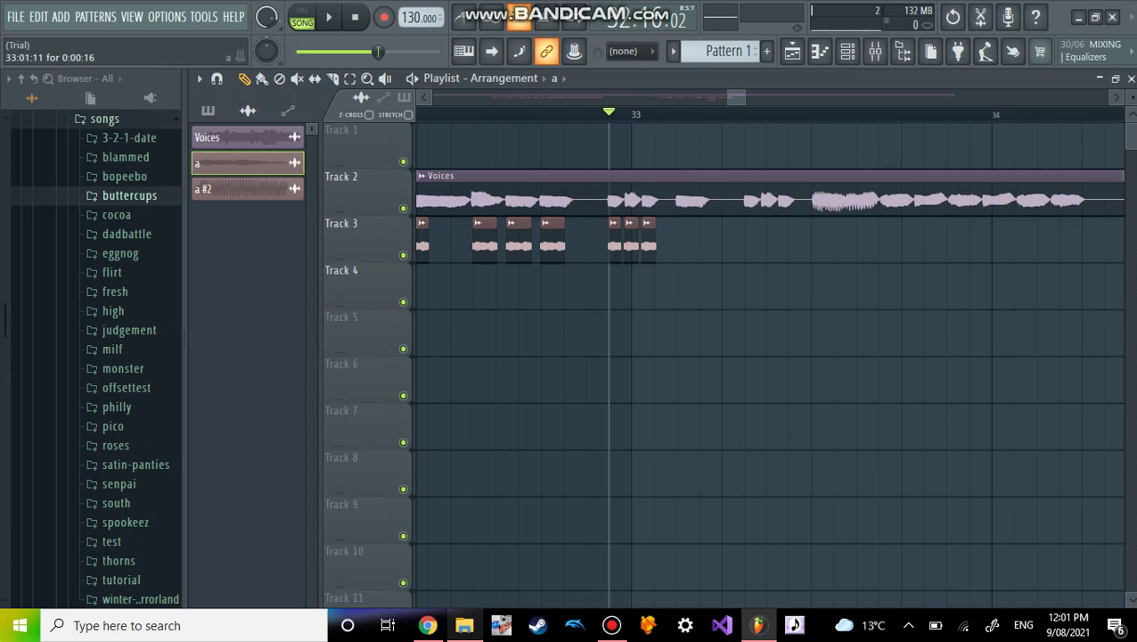
Place three short "a" clips under the quick notes around 33:06:18 and one longer clip under the single note before them
left_click_drag(747, 239, 753, 238)
left_click(767, 239)
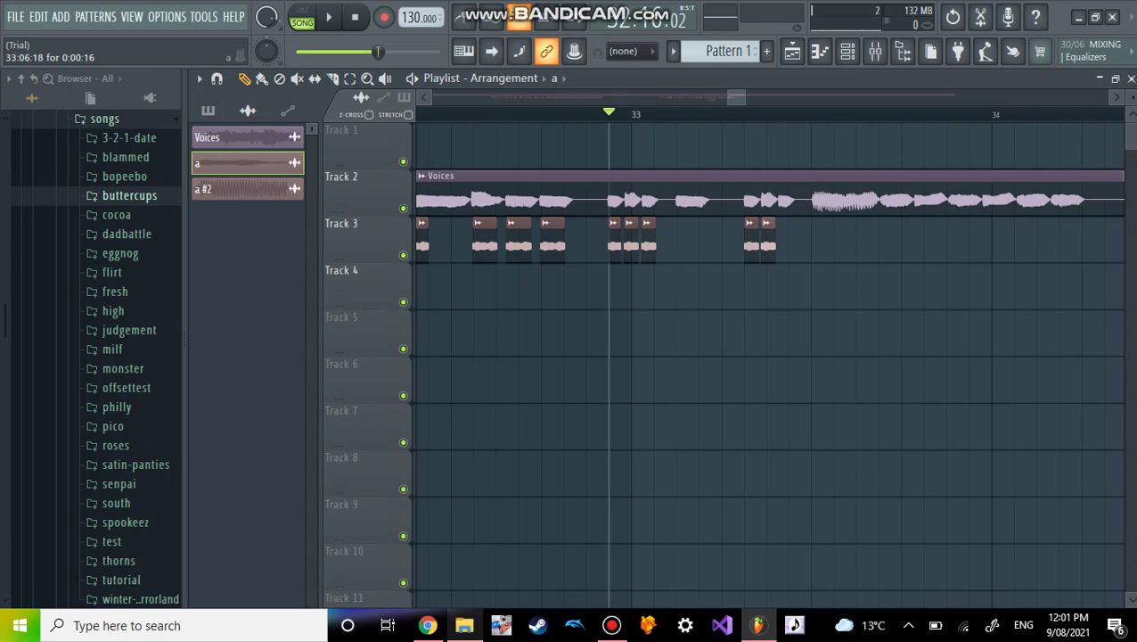
left_click(780, 239)
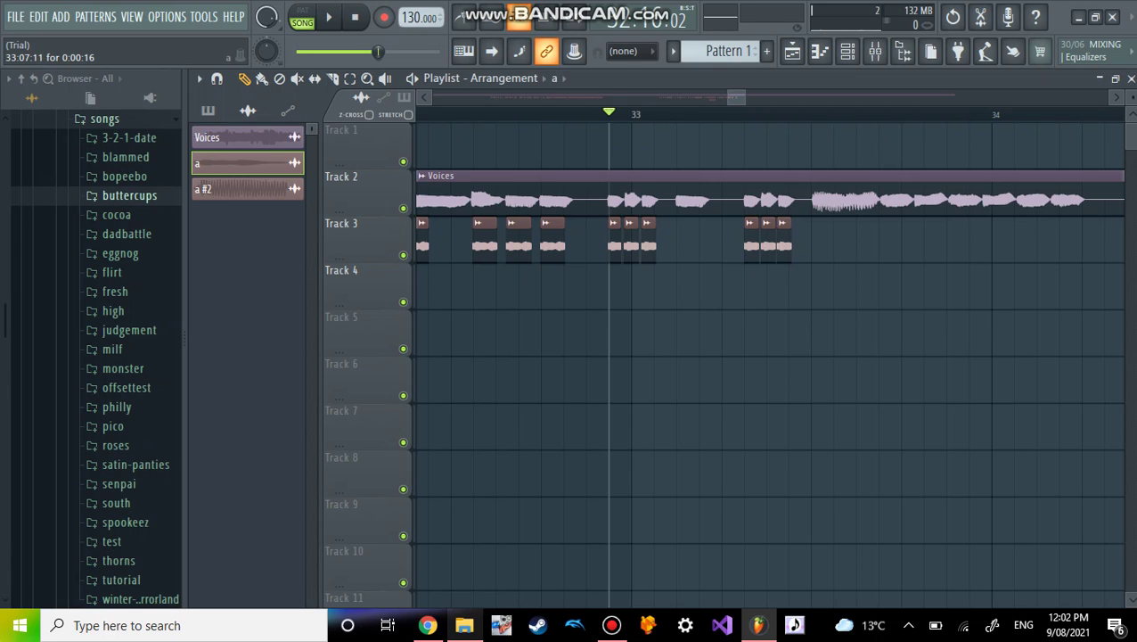
left_click_drag(699, 239, 688, 239)
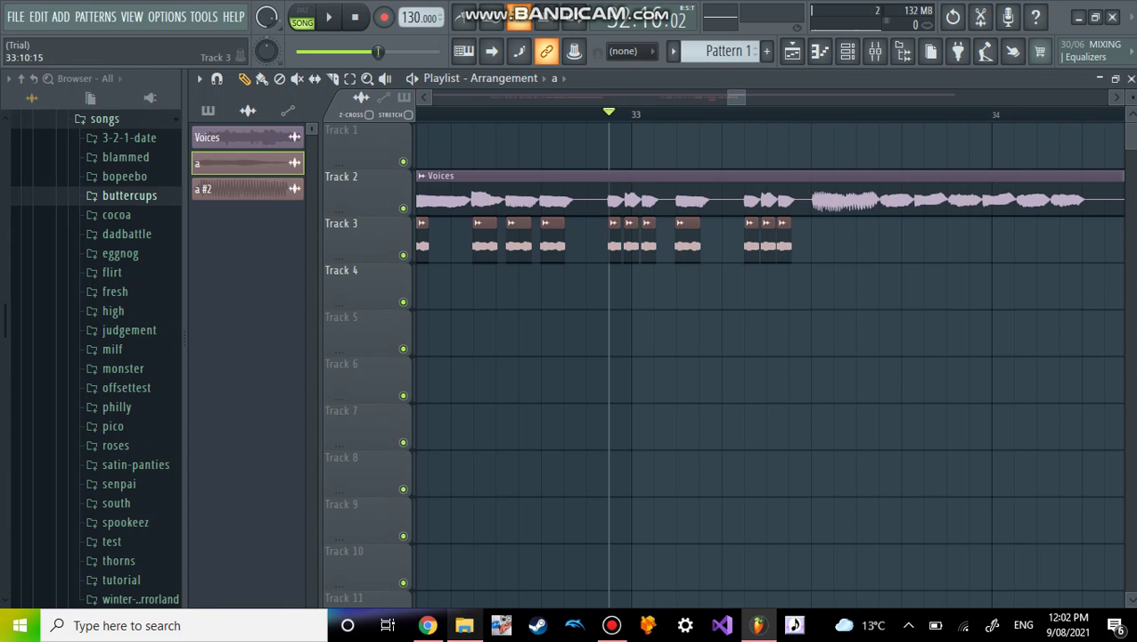
Play on through bar 33 and place an "a" clip on Track 3 at 33:09:02 under the loud Voices note
key("space")
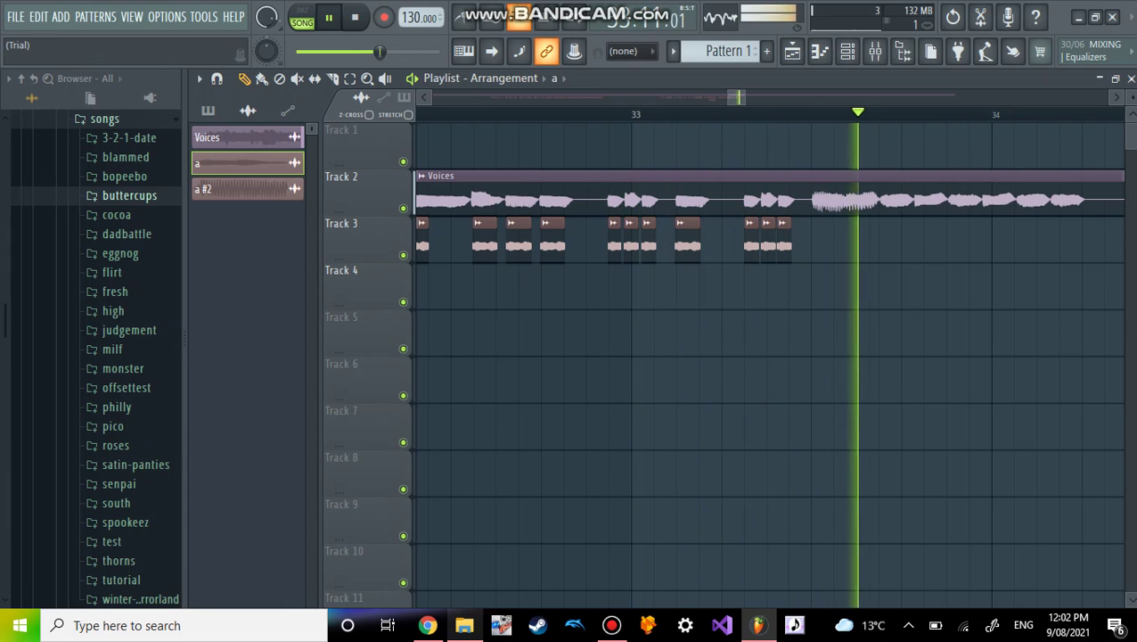
key("space")
left_click(825, 241)
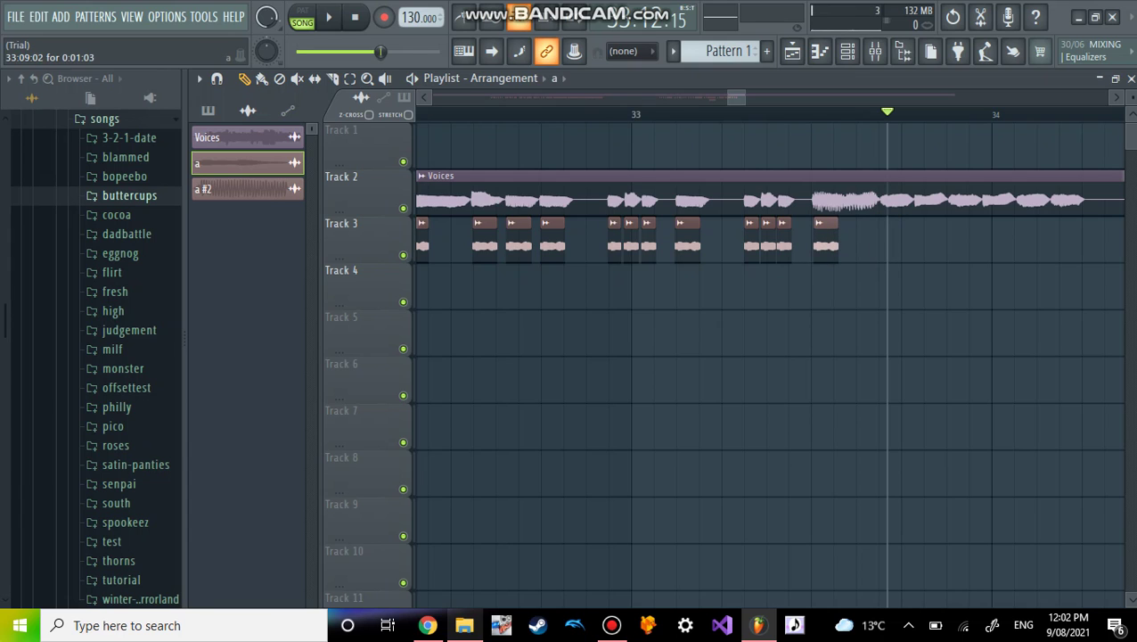
Place an "a #2" clip on Track 4 beneath the "a" clip at 33:09, play on briefly and shorten it to match
left_click_drag(736, 97, 742, 96)
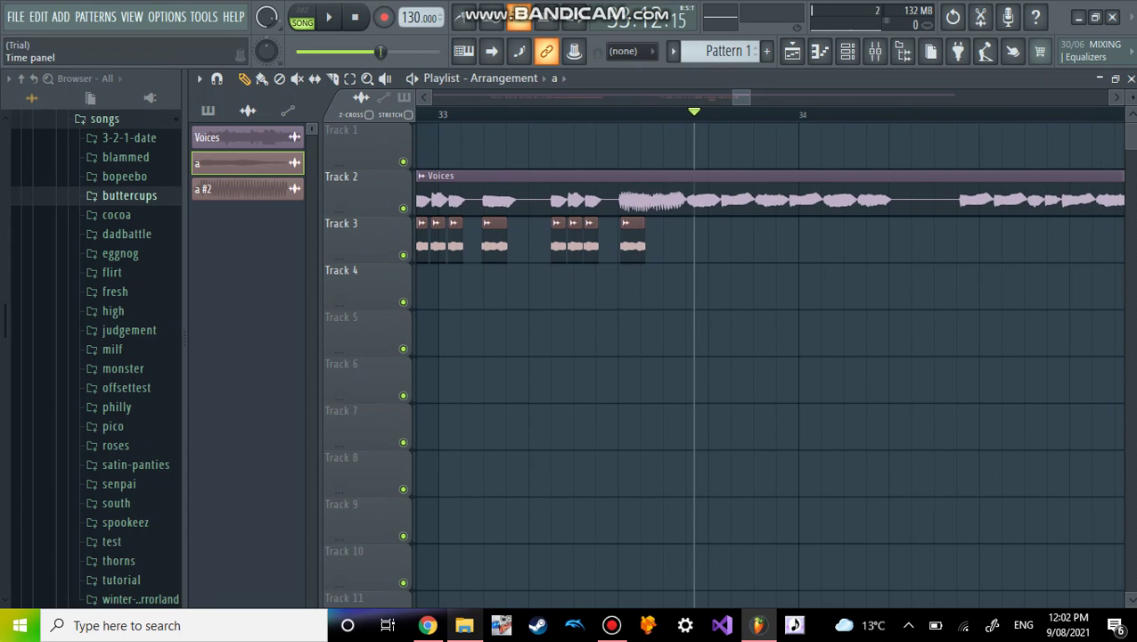
left_click(247, 188)
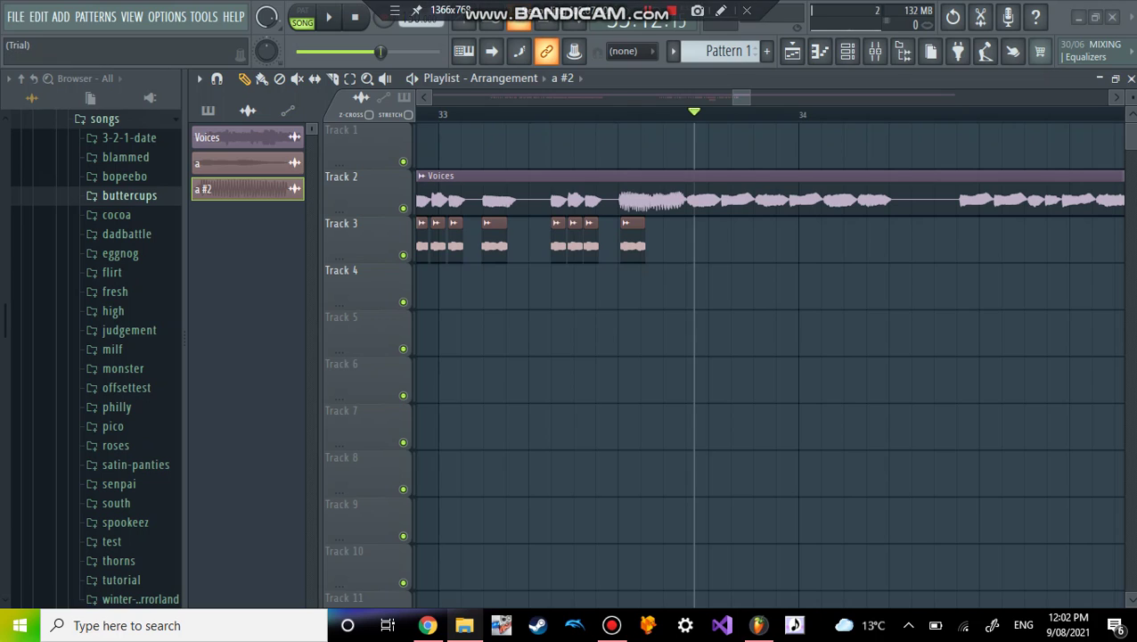
left_click_drag(682, 331, 653, 292)
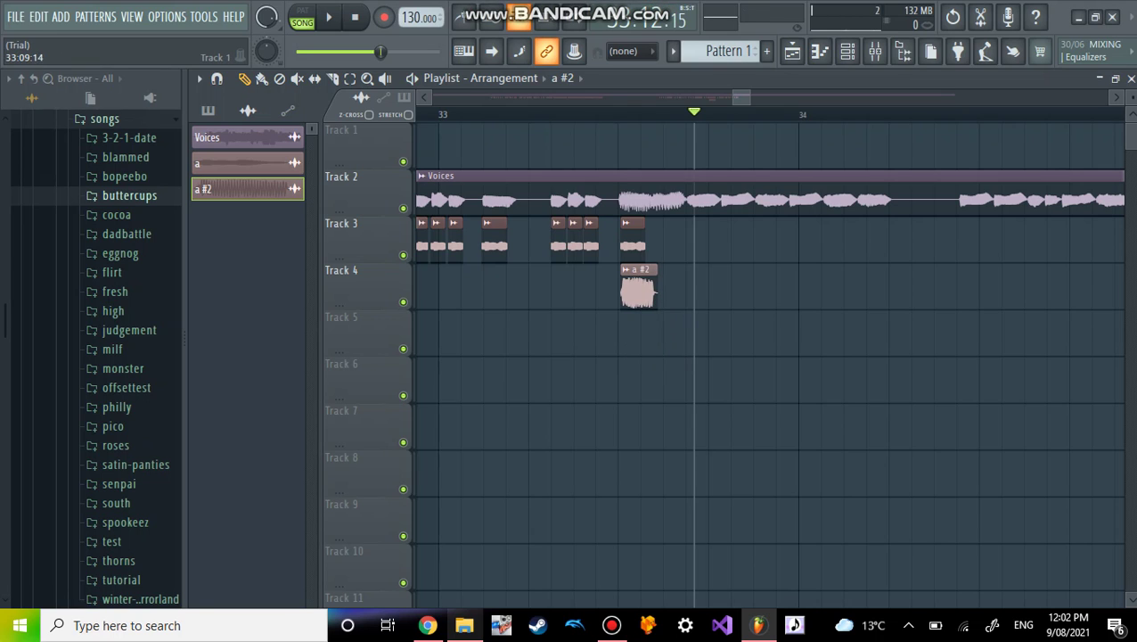
left_click(328, 17)
key("space")
mouse_move(657, 290)
left_mouse_down()
mouse_move(670, 285)
mouse_move(656, 286)
left_mouse_up()
Place seven more "a #2" clips on Track 4 in time with the Voices notes up to the end of the phrase in bar 34
left_click(733, 285)
mouse_move(733, 285)
left_mouse_down()
mouse_move(701, 285)
mouse_move(762, 285)
left_mouse_up()
left_click(759, 285)
left_click(786, 285)
left_click(847, 285)
left_click_drag(846, 285, 802, 285)
left_click(858, 238)
mouse_move(858, 239)
left_mouse_down()
mouse_move(838, 285)
mouse_move(866, 285)
left_mouse_up()
left_click(880, 285)
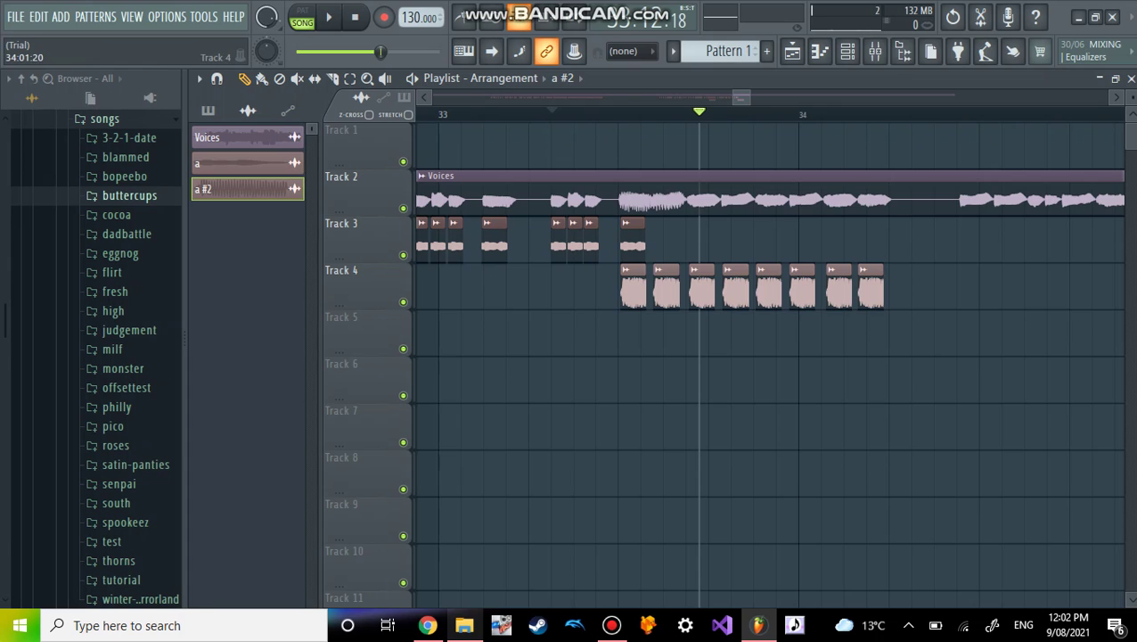
Play the "a #2" phrase on Track 4 back from about 33:07 and bring the next Voices phrase into view
left_click(589, 114)
left_click(328, 17)
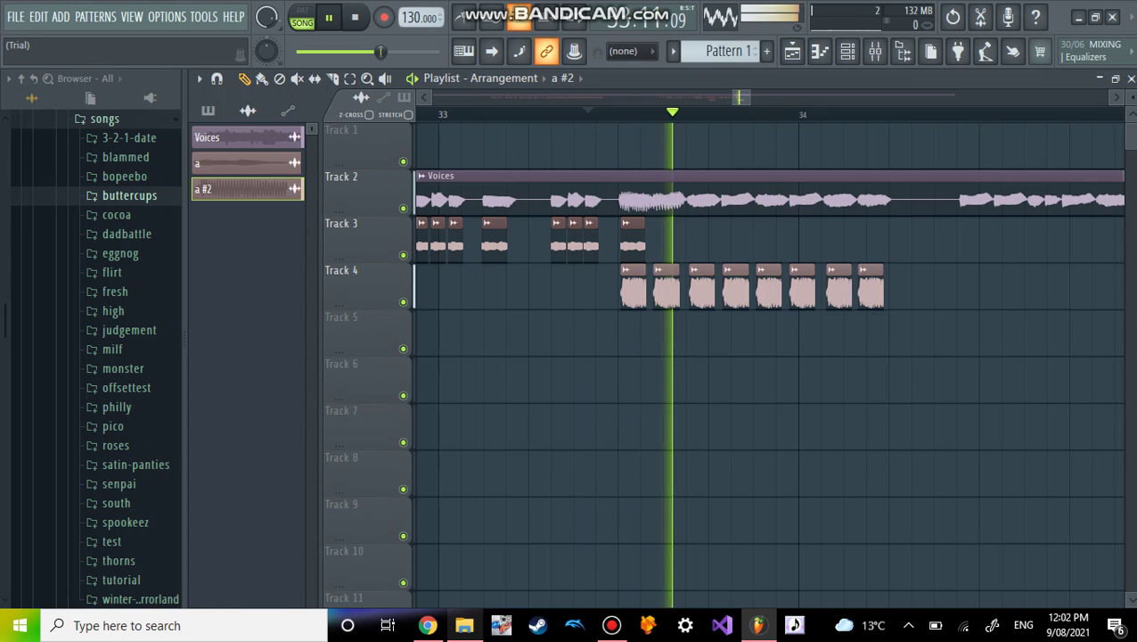
key("space")
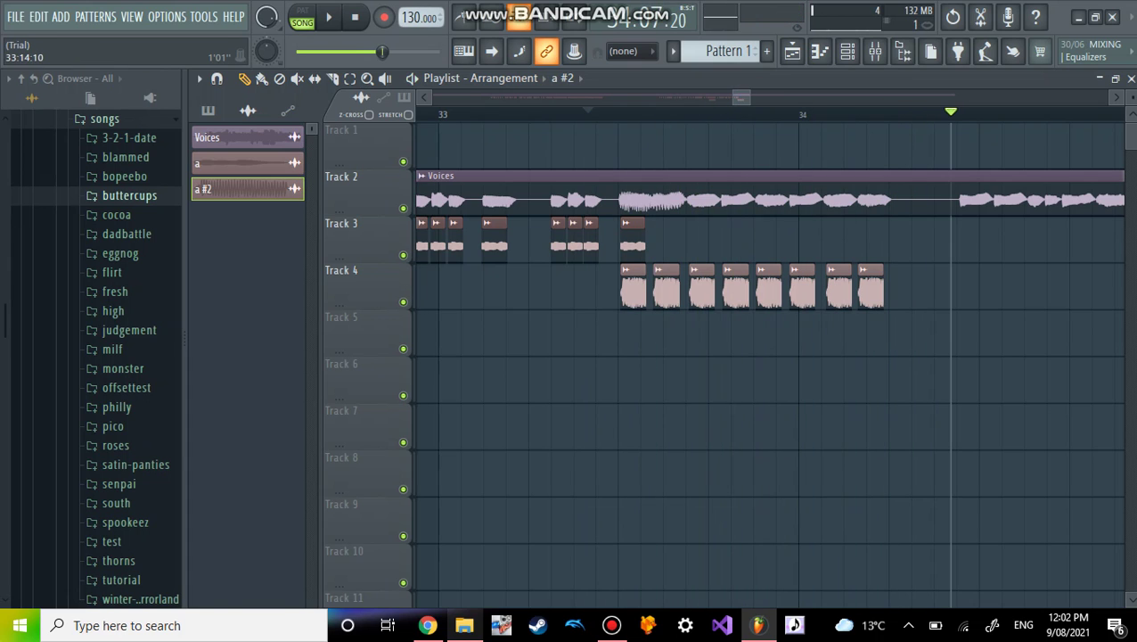
scroll(741, 97, "right", 3)
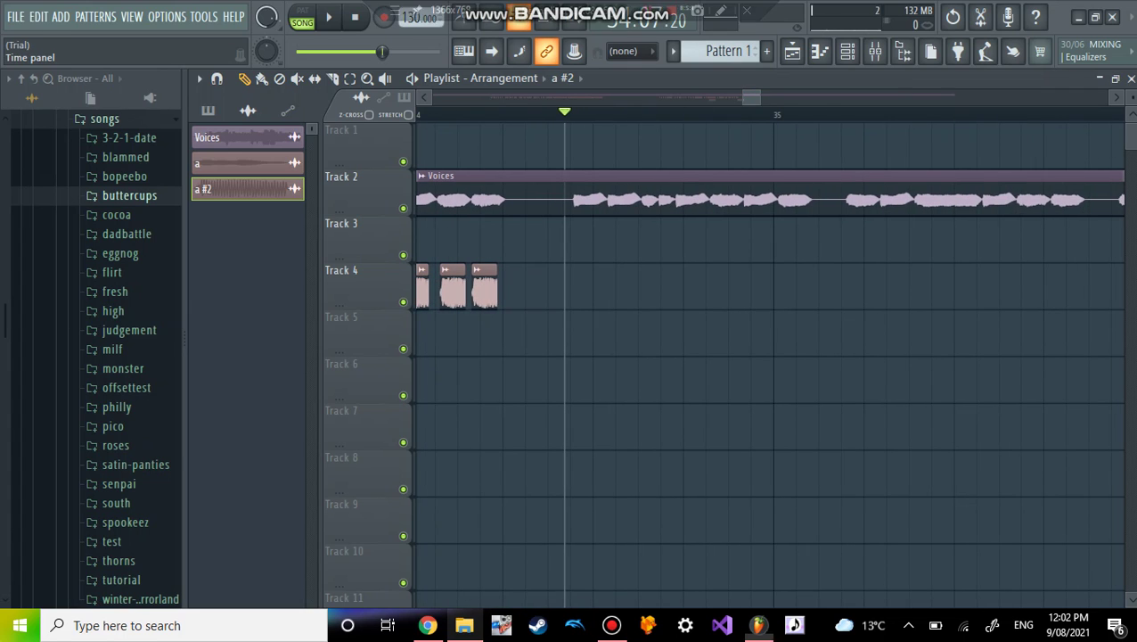
mouse_move(552, 10)
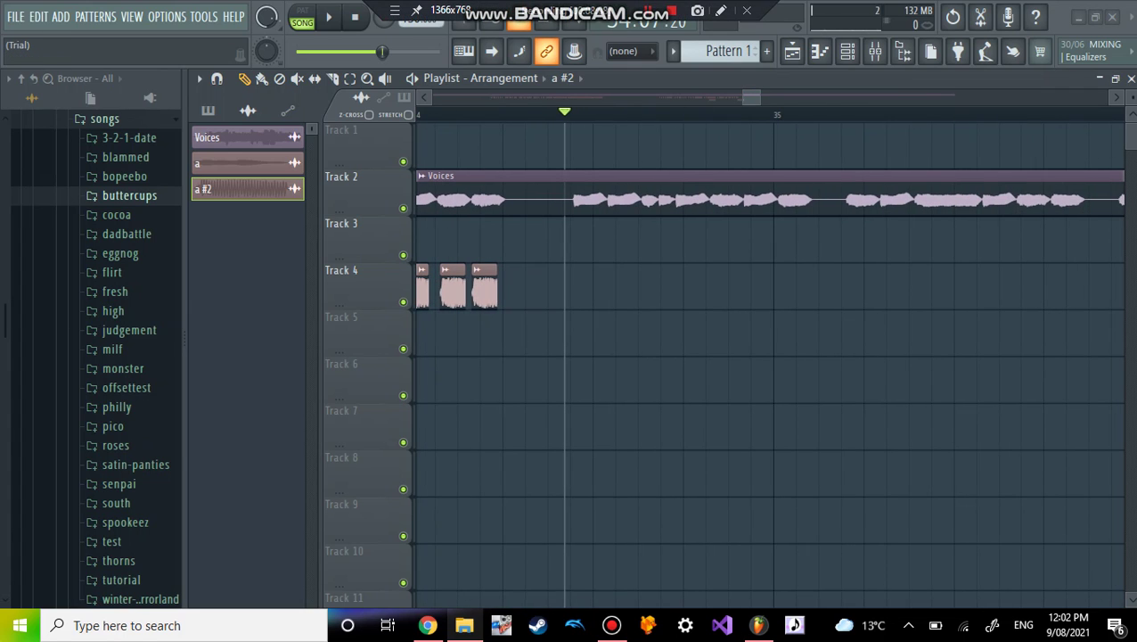